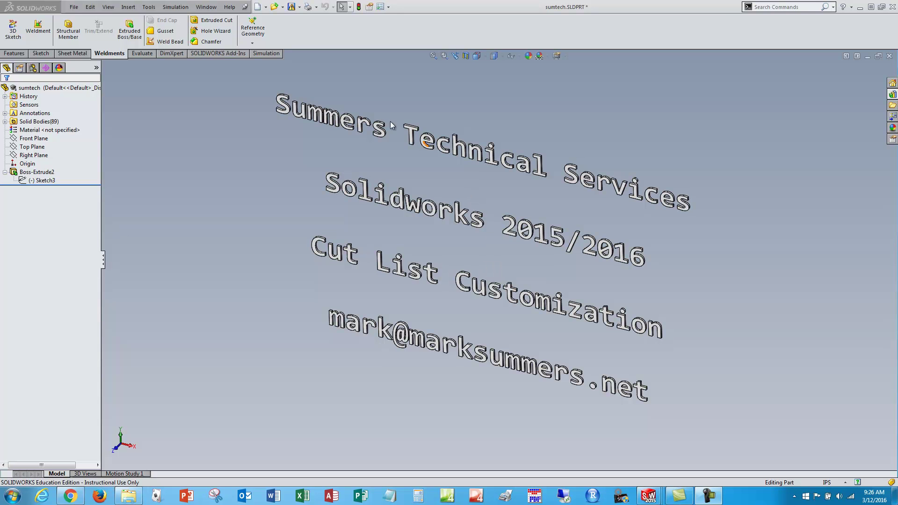
Display the open documents list: cut_list part, cut_list Sheet1 drawing and sumtech.
{"action": "left_click", "coordinate": [206, 7]}
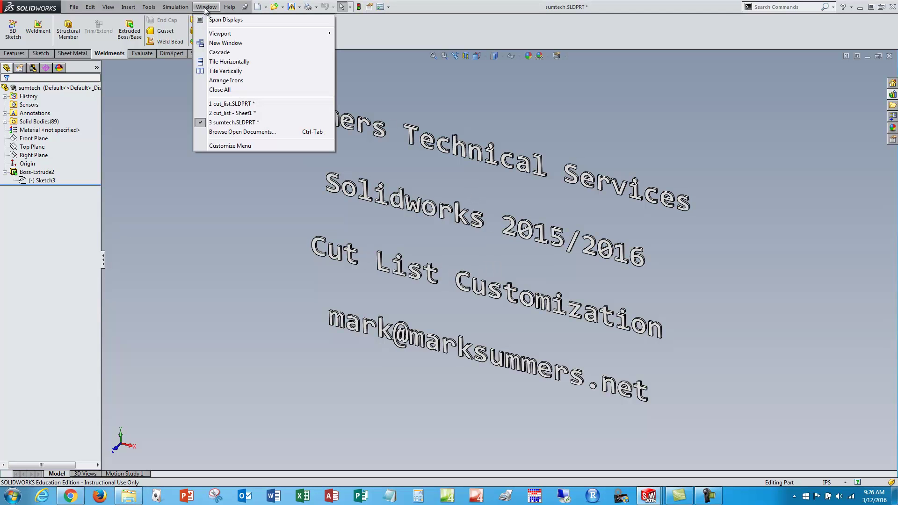
In cut_list.SLDPRT, drag a 3DSketch1 corner point so one frame post slants.
{"action": "left_click", "coordinate": [219, 105]}
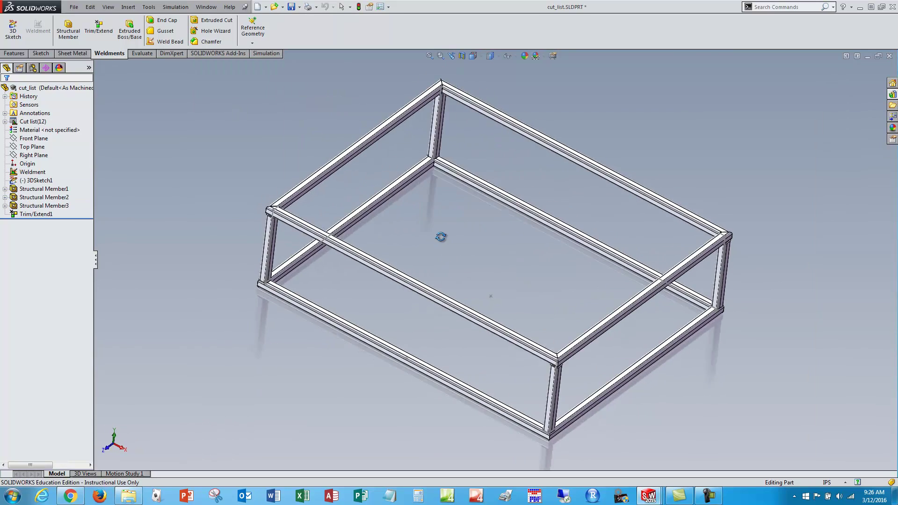
{"action": "mouse_move", "coordinate": [440, 237]}
{"action": "middle_mouse_down"}
{"action": "mouse_move", "coordinate": [433, 213]}
{"action": "mouse_move", "coordinate": [442, 227]}
{"action": "middle_mouse_up"}
{"action": "left_click", "coordinate": [34, 172]}
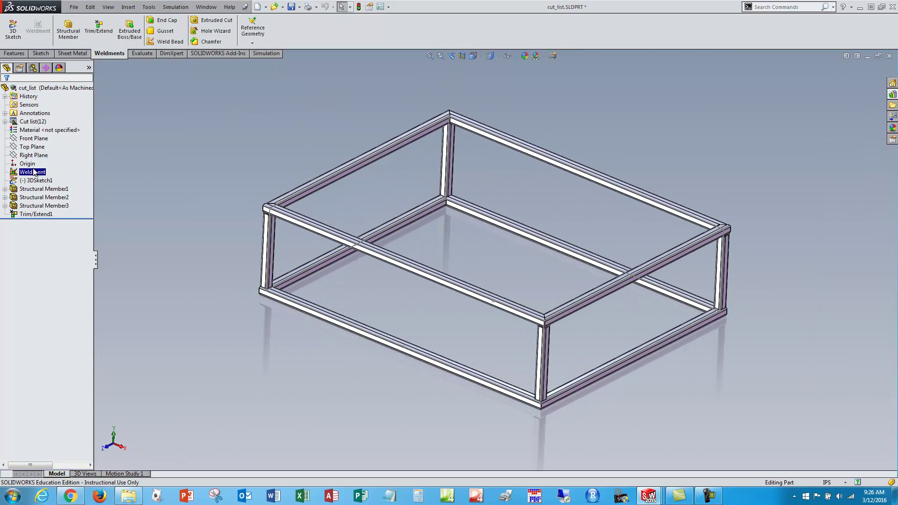
{"action": "right_click", "coordinate": [21, 180]}
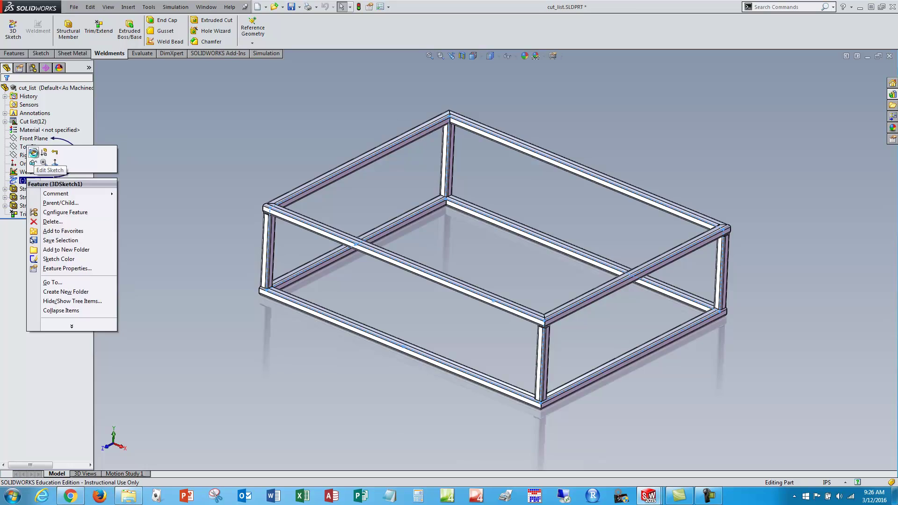
{"action": "left_click", "coordinate": [33, 157]}
{"action": "mouse_move", "coordinate": [270, 207]}
{"action": "left_mouse_down"}
{"action": "mouse_move", "coordinate": [245, 187]}
{"action": "mouse_move", "coordinate": [276, 197]}
{"action": "left_mouse_up"}
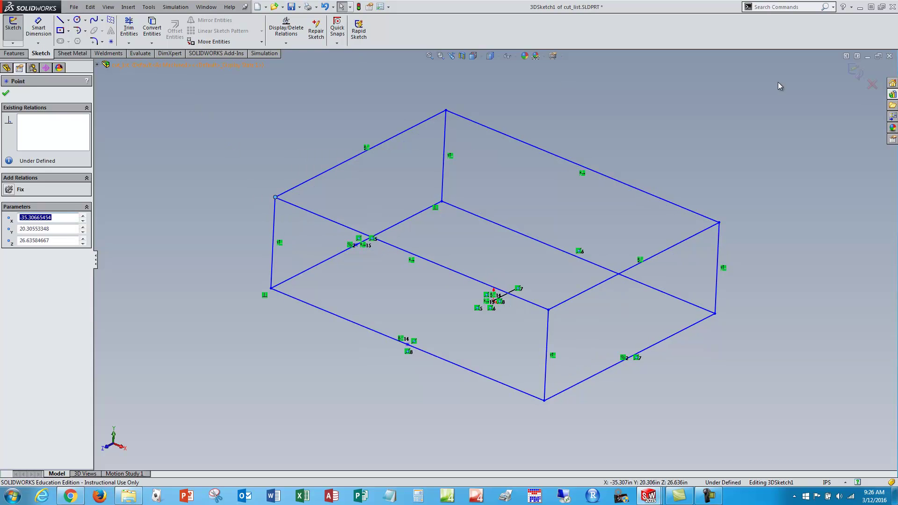
{"action": "left_click", "coordinate": [856, 70]}
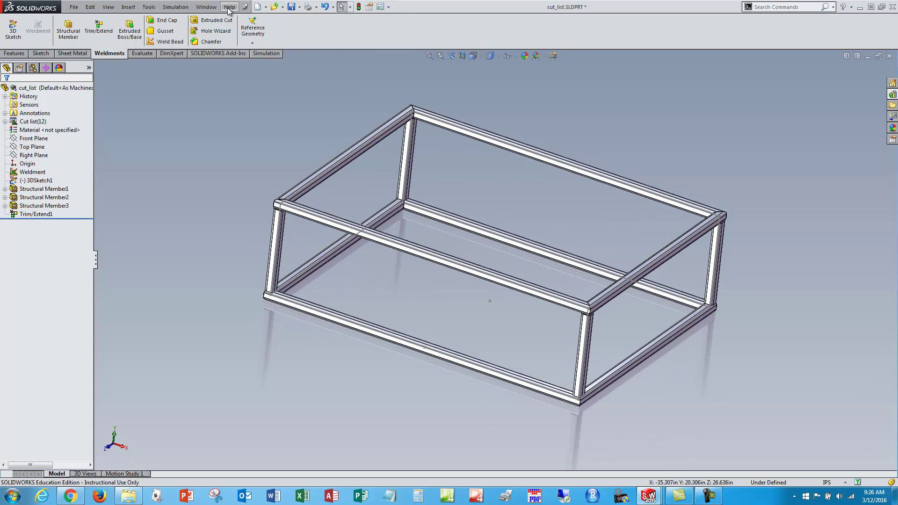
On the cut_list Sheet1 drawing, insert a weldment cut list based on the isometric view.
{"action": "left_click", "coordinate": [205, 7]}
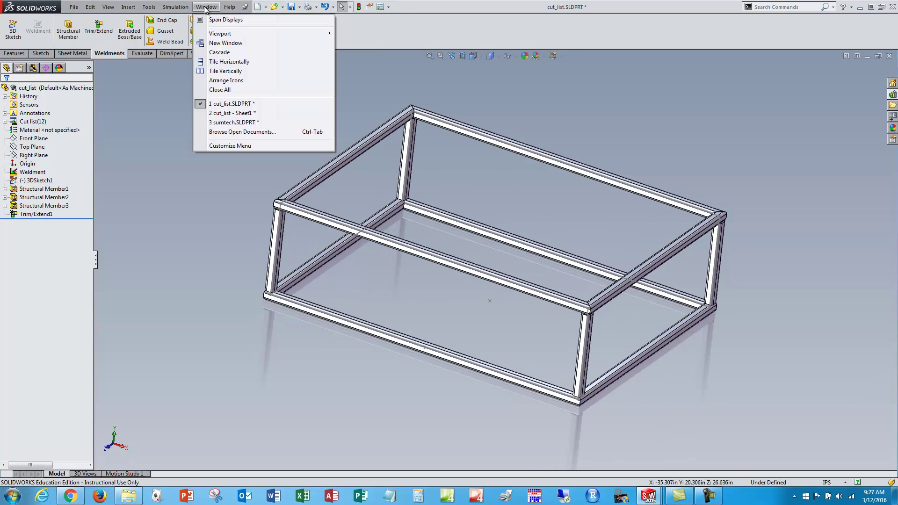
{"action": "left_click", "coordinate": [236, 114]}
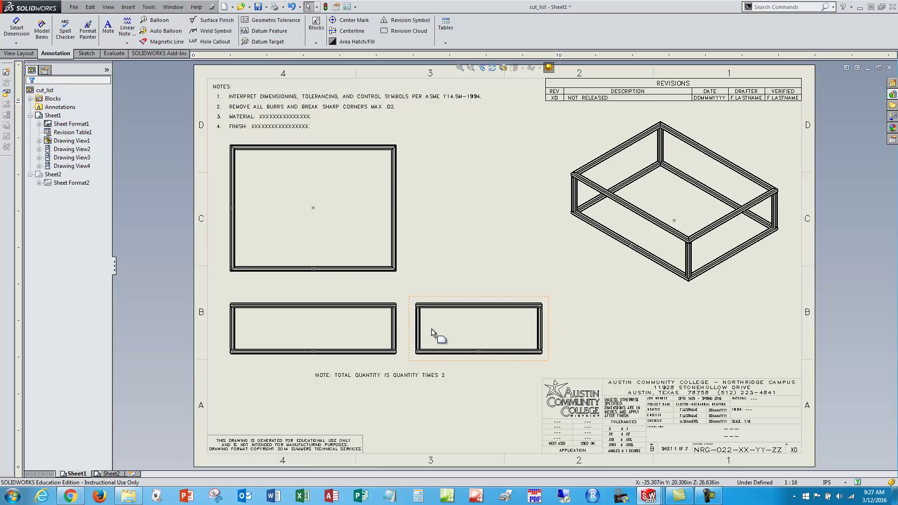
{"action": "left_click", "coordinate": [445, 44]}
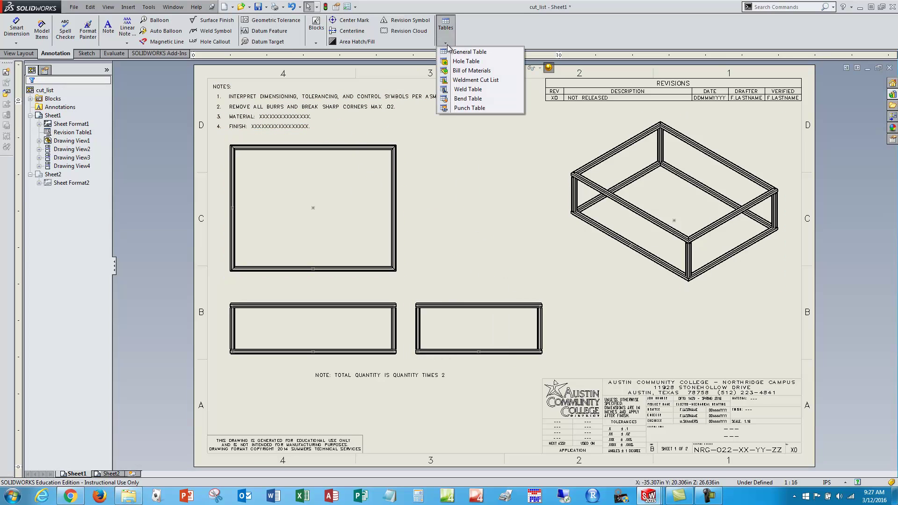
{"action": "left_click", "coordinate": [476, 80]}
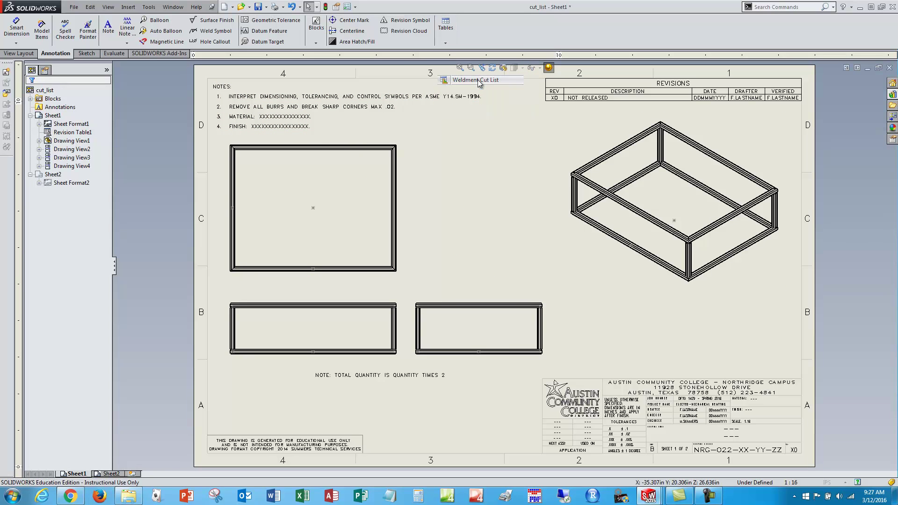
{"action": "left_click", "coordinate": [573, 224]}
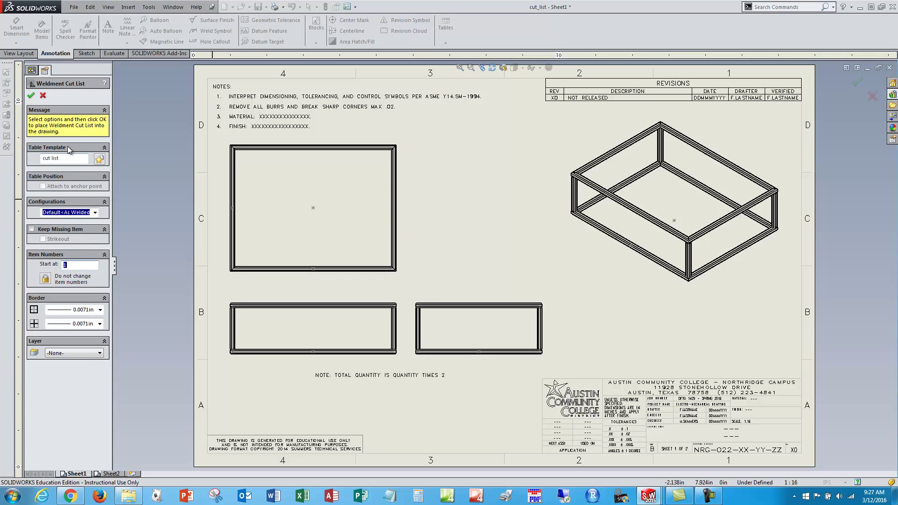
{"action": "left_click", "coordinate": [31, 97]}
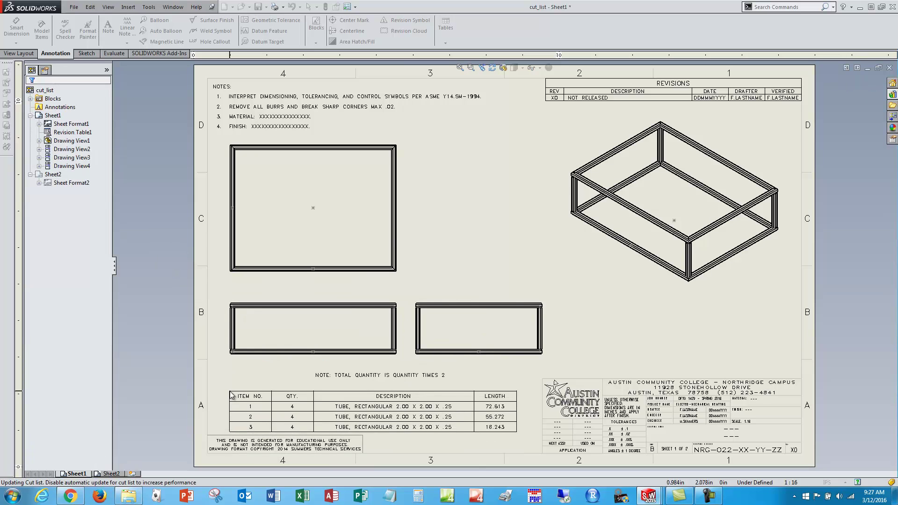
{"action": "left_click", "coordinate": [220, 392]}
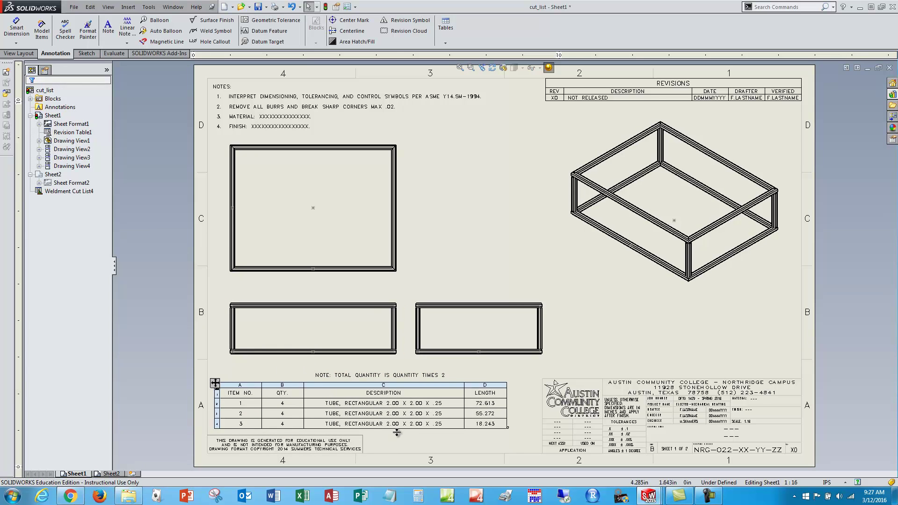
{"action": "scroll", "coordinate": [392, 435], "scroll_direction": "down", "scroll_amount": 2}
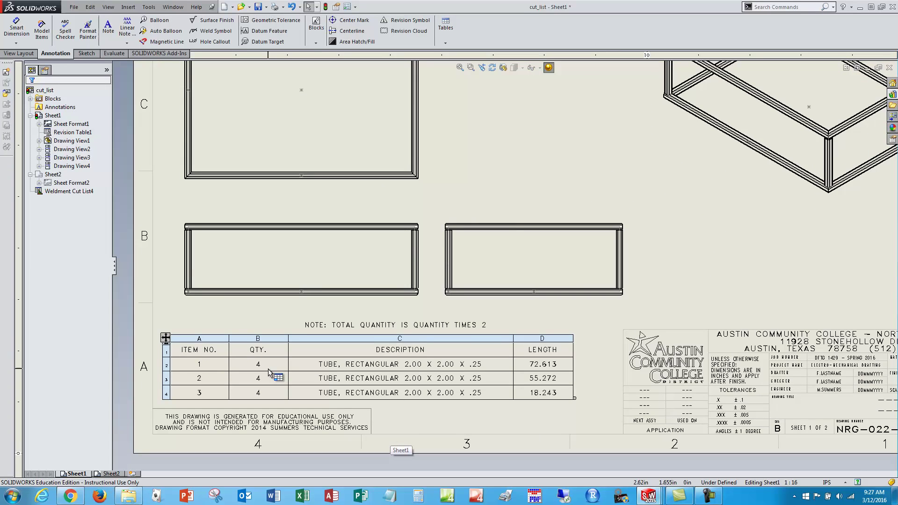
{"action": "key", "text": "z"}
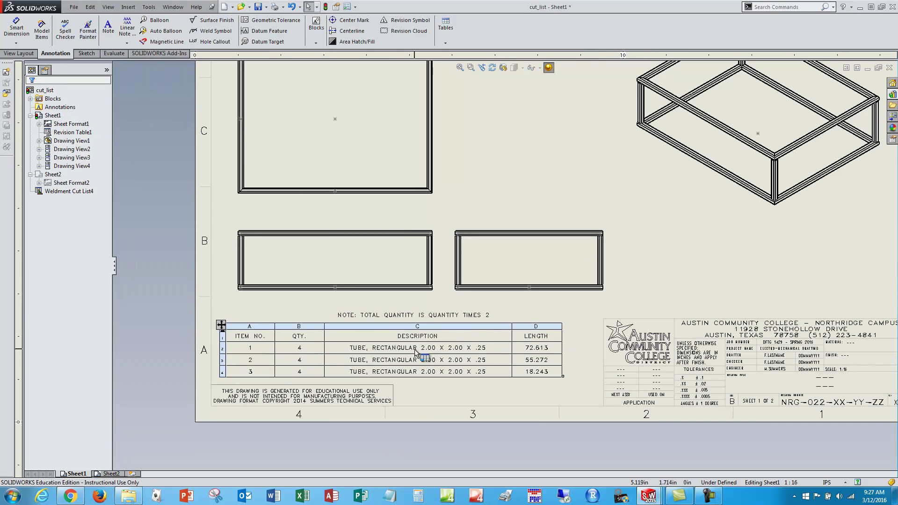
{"action": "scroll", "coordinate": [437, 391], "scroll_direction": "down", "scroll_amount": 3}
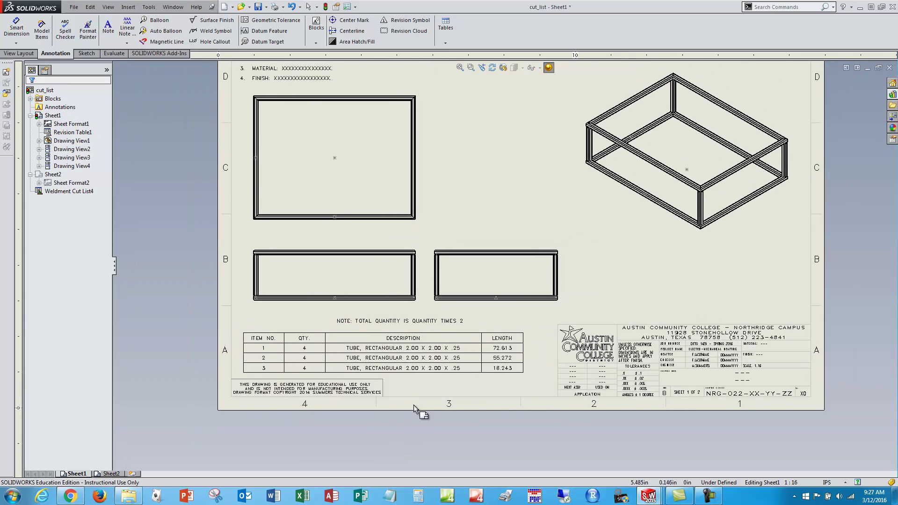
{"action": "scroll", "coordinate": [488, 382], "scroll_direction": "up", "scroll_amount": 2}
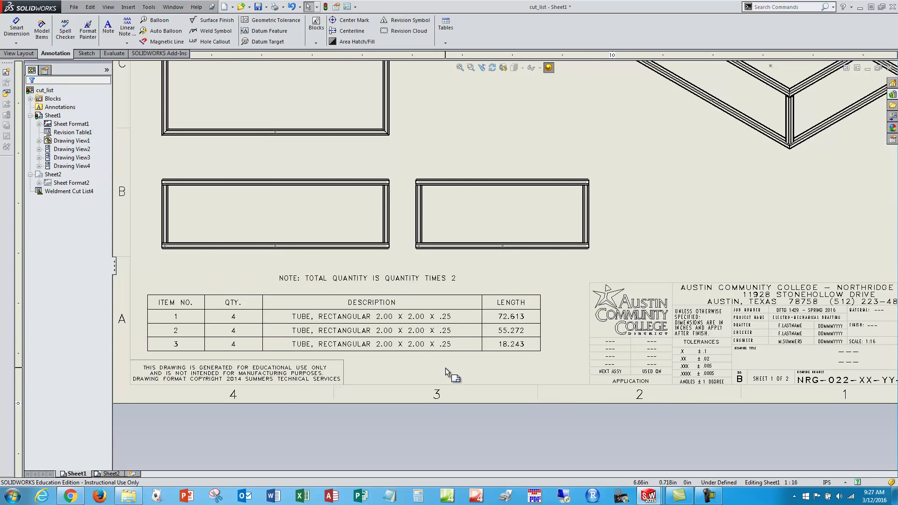
{"action": "scroll", "coordinate": [445, 369], "scroll_direction": "down", "scroll_amount": 1}
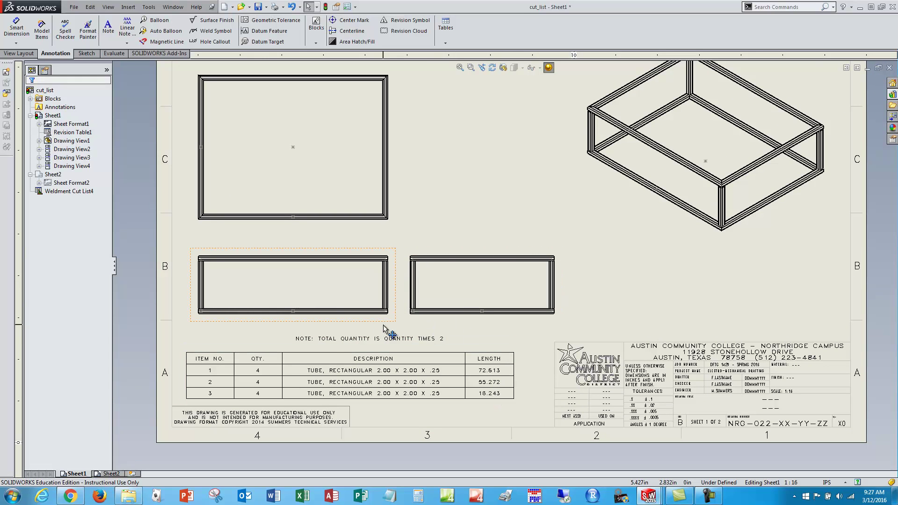
Insert a blank column to the right of the cut list's QTY. column.
{"action": "left_click", "coordinate": [271, 364]}
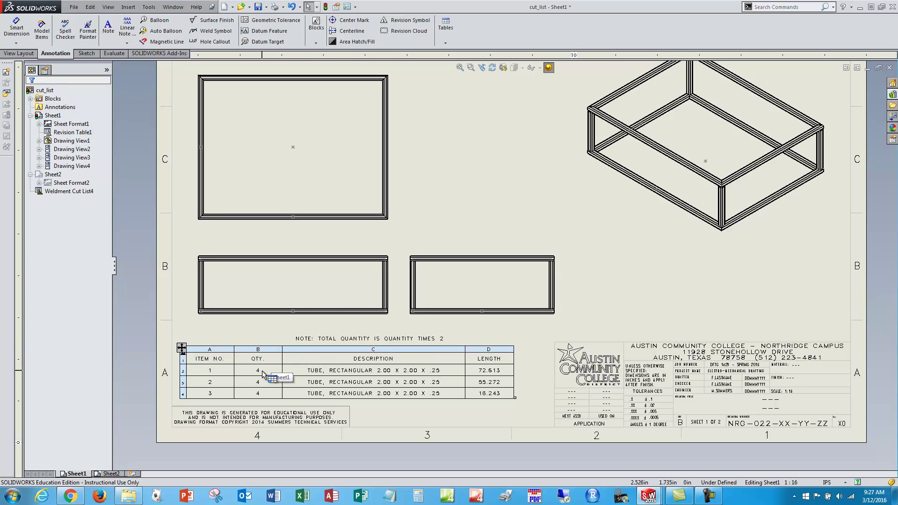
{"action": "left_click", "coordinate": [527, 242]}
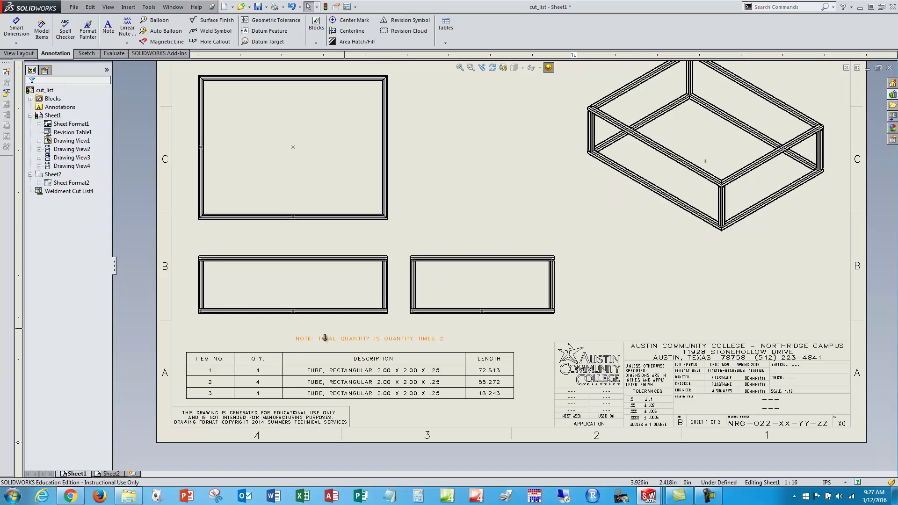
{"action": "left_click", "coordinate": [264, 370]}
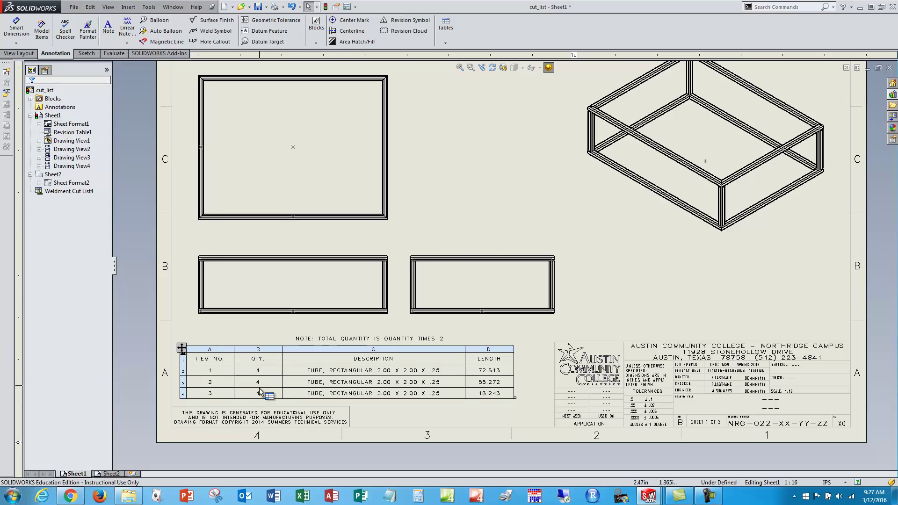
{"action": "left_click", "coordinate": [264, 346]}
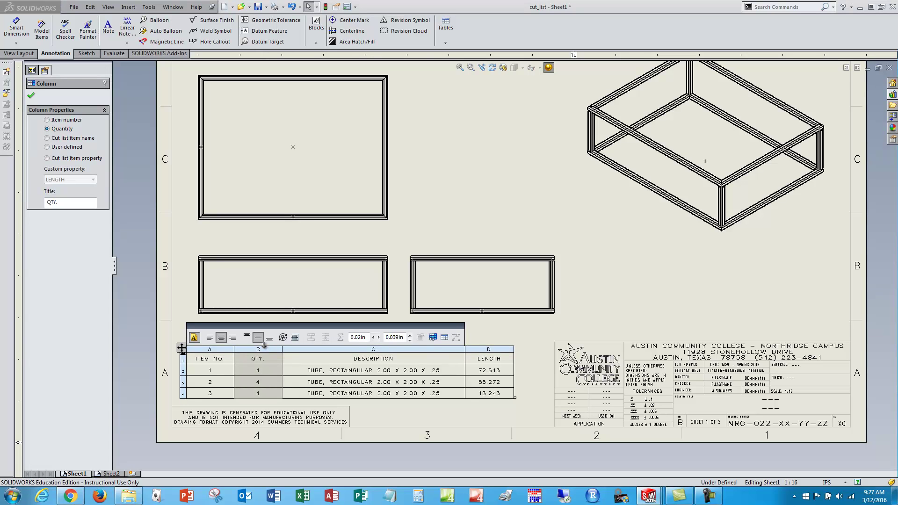
{"action": "right_click", "coordinate": [264, 346]}
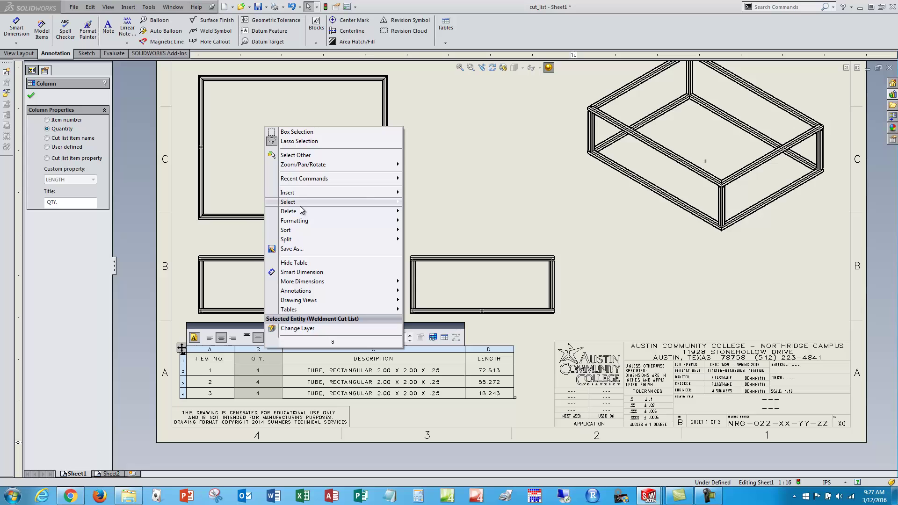
{"action": "mouse_move", "coordinate": [375, 193]}
{"action": "left_click", "coordinate": [423, 192]}
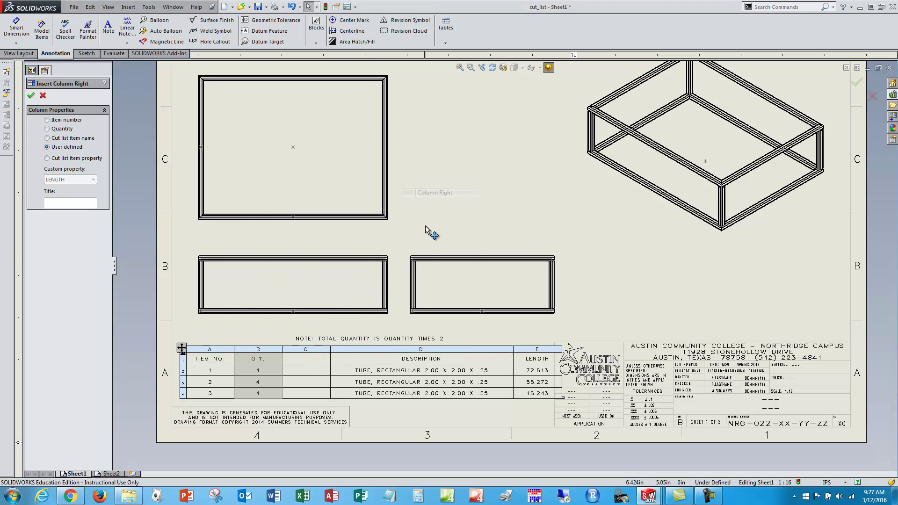
{"action": "left_click", "coordinate": [311, 361]}
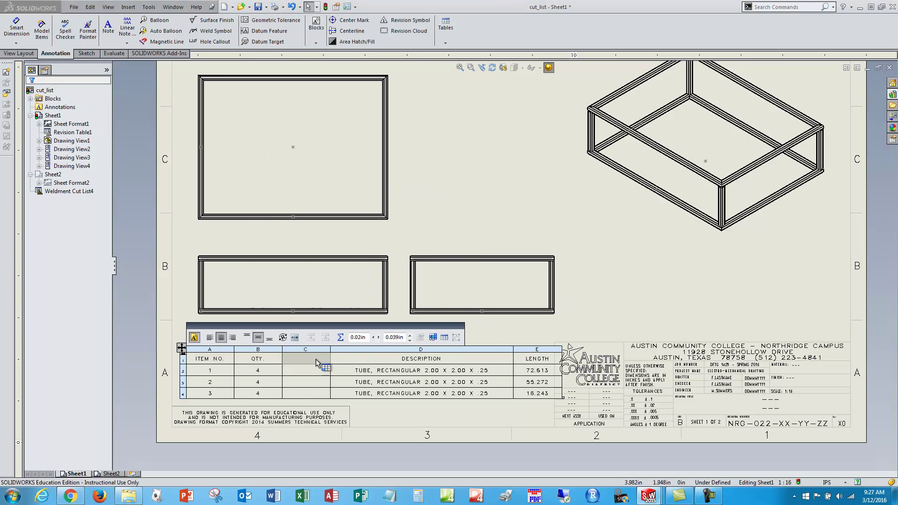
Label the new column header TOTAL QTY.
{"action": "double_click", "coordinate": [306, 363]}
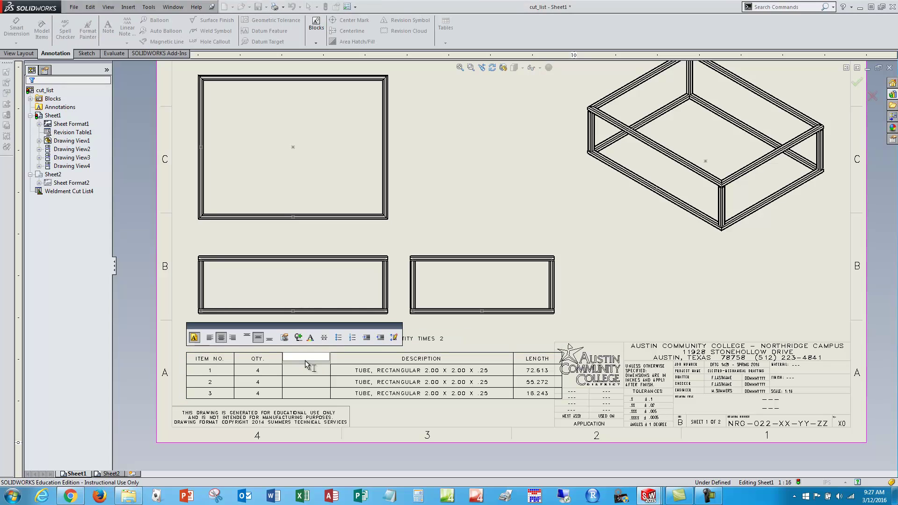
{"action": "type", "text": "TOTAL QTY"}
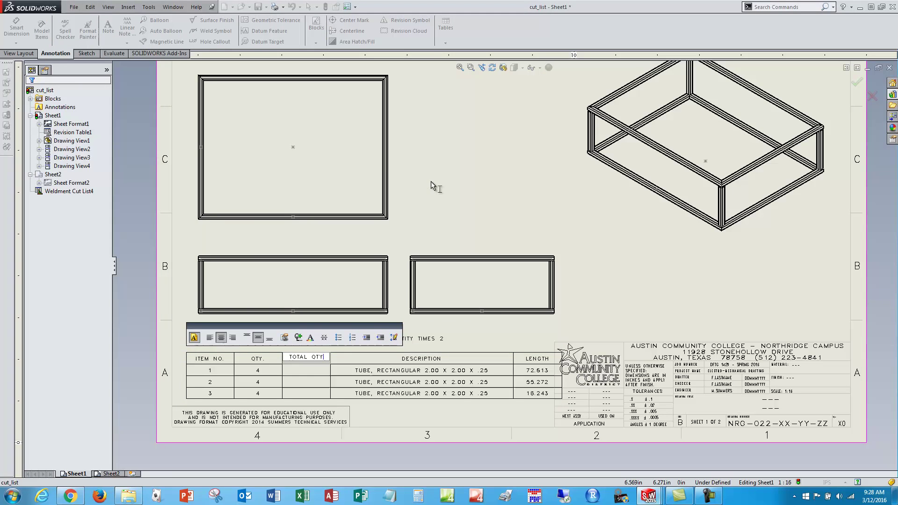
{"action": "left_click", "coordinate": [430, 185]}
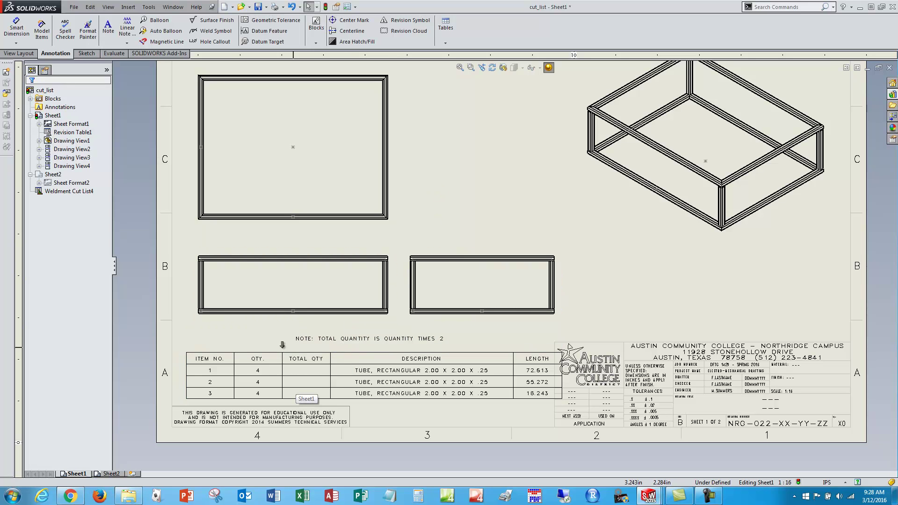
Nudge the cut list table up and left, then open and cancel an equation for TOTAL QTY row 1.
{"action": "left_click", "coordinate": [182, 348]}
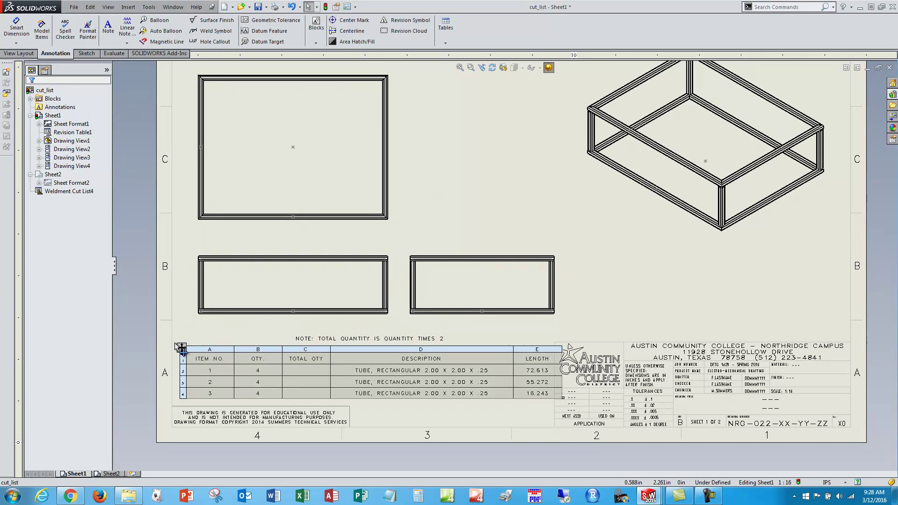
{"action": "left_click_drag", "start_coordinate": [182, 348], "coordinate": [174, 340]}
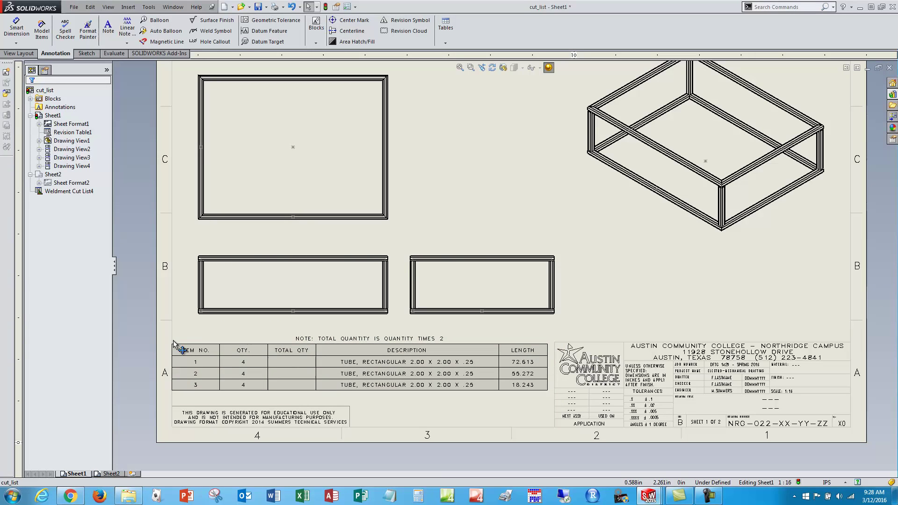
{"action": "left_click", "coordinate": [308, 364]}
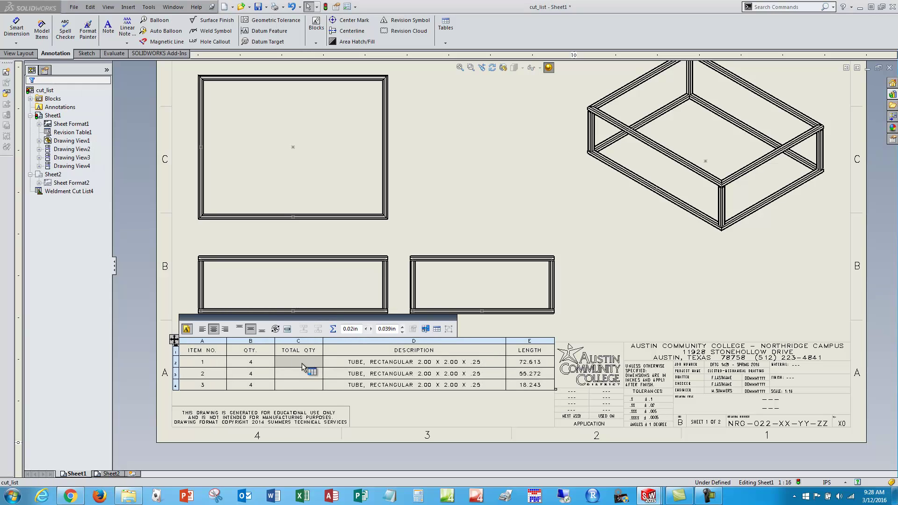
{"action": "left_click", "coordinate": [333, 329]}
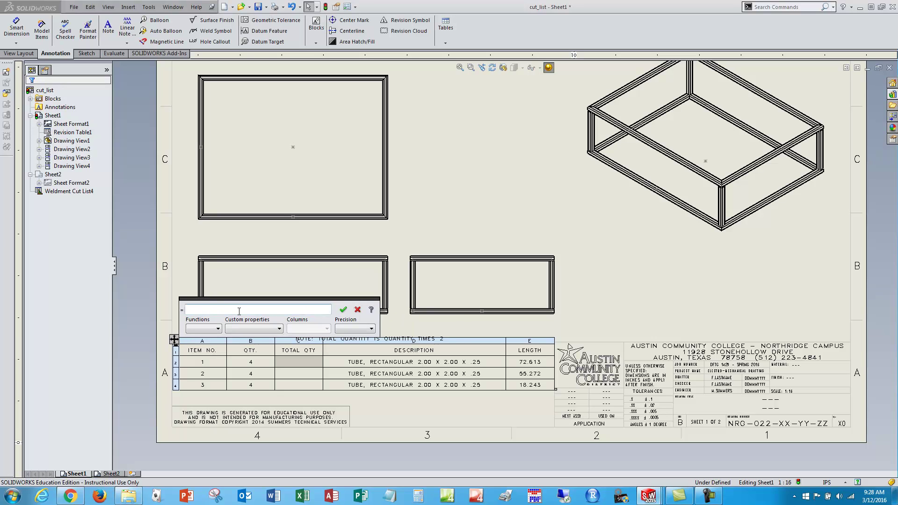
{"action": "left_click", "coordinate": [358, 310]}
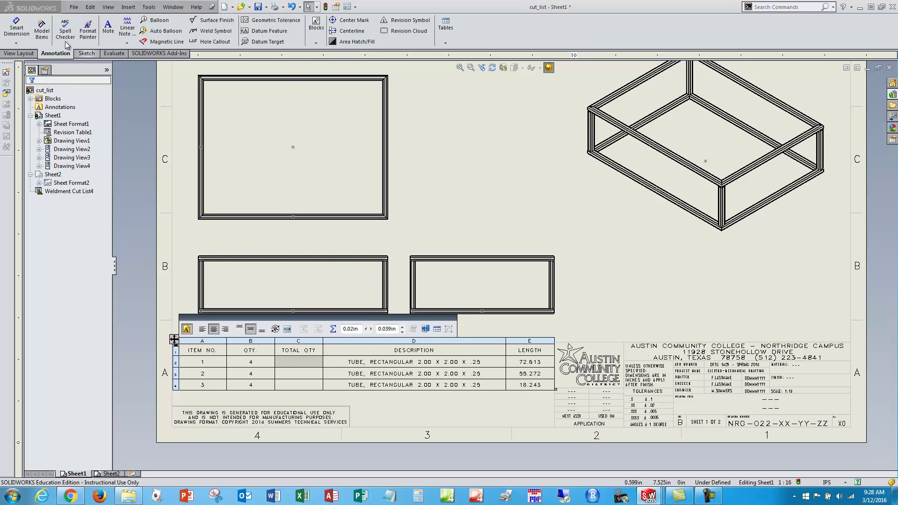
Add a Number custom property TOTAL_QTY with value 2 to the drawing.
{"action": "left_click", "coordinate": [74, 8]}
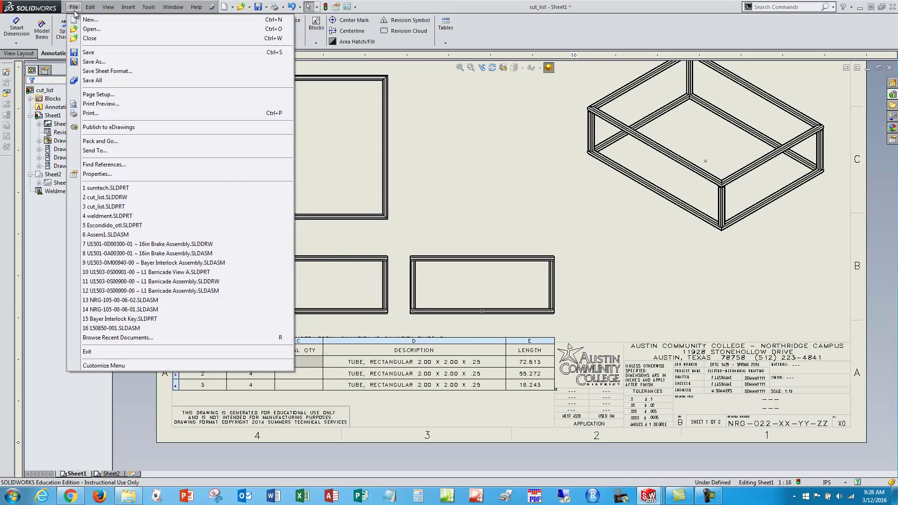
{"action": "left_click", "coordinate": [97, 173]}
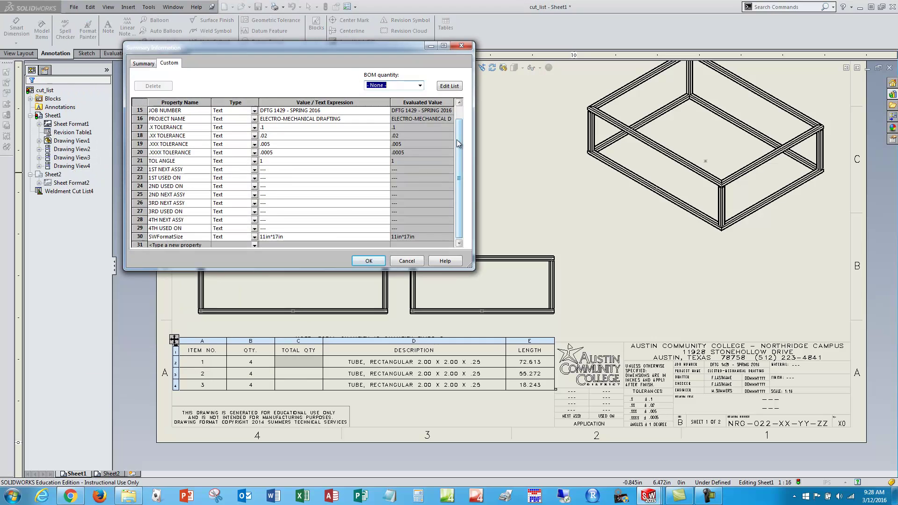
{"action": "left_click_drag", "start_coordinate": [458, 142], "coordinate": [458, 118]}
{"action": "scroll", "coordinate": [458, 117], "scroll_direction": "down", "scroll_amount": 5}
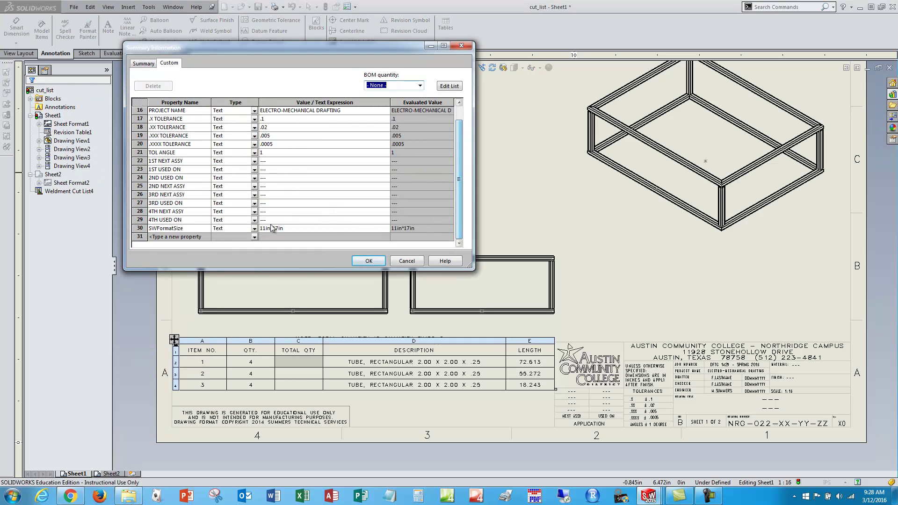
{"action": "left_click", "coordinate": [174, 237]}
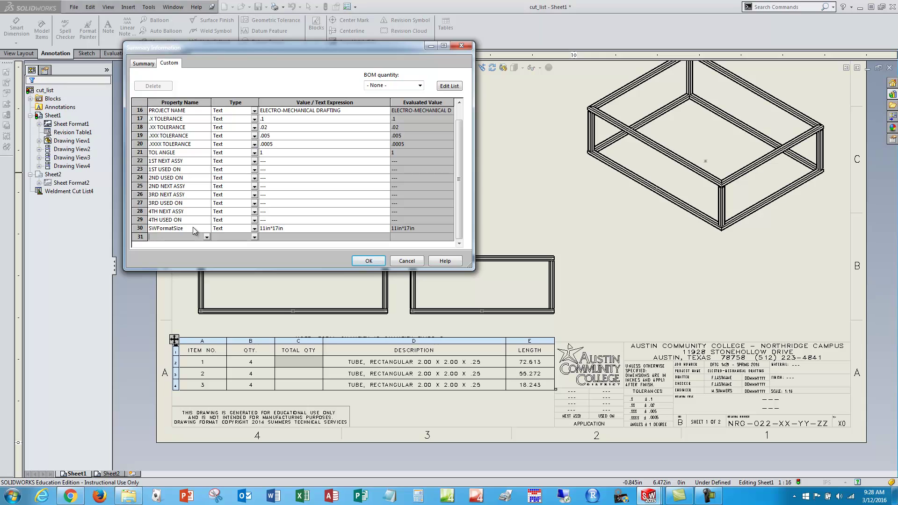
{"action": "type", "text": "TOTAL_QTY"}
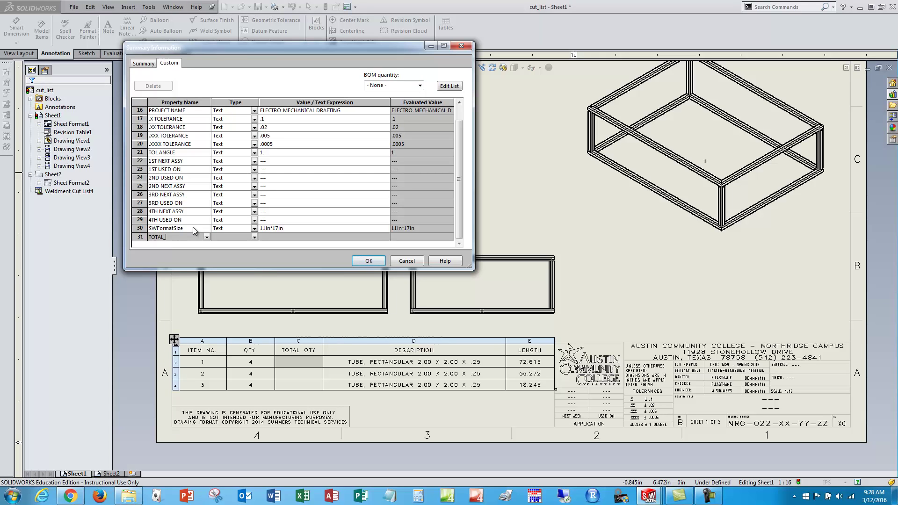
{"action": "left_click", "coordinate": [253, 237]}
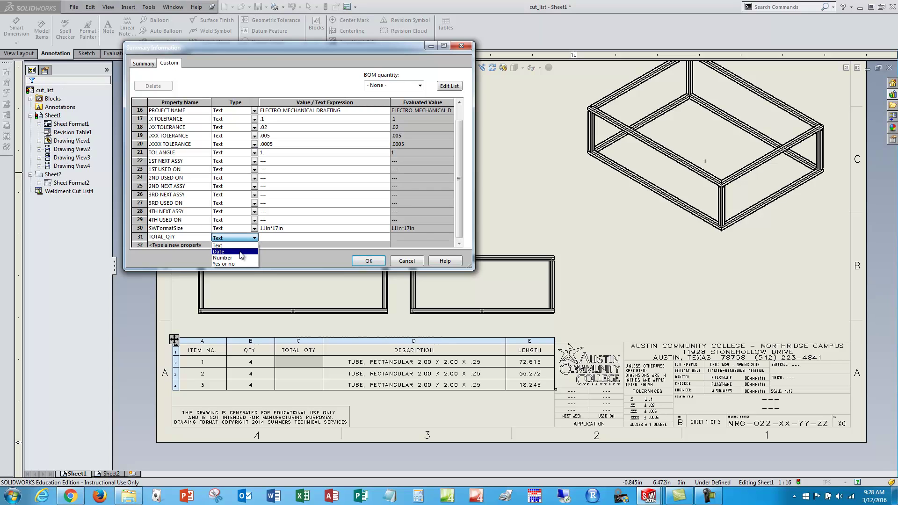
{"action": "left_click", "coordinate": [234, 257]}
{"action": "left_click", "coordinate": [285, 237]}
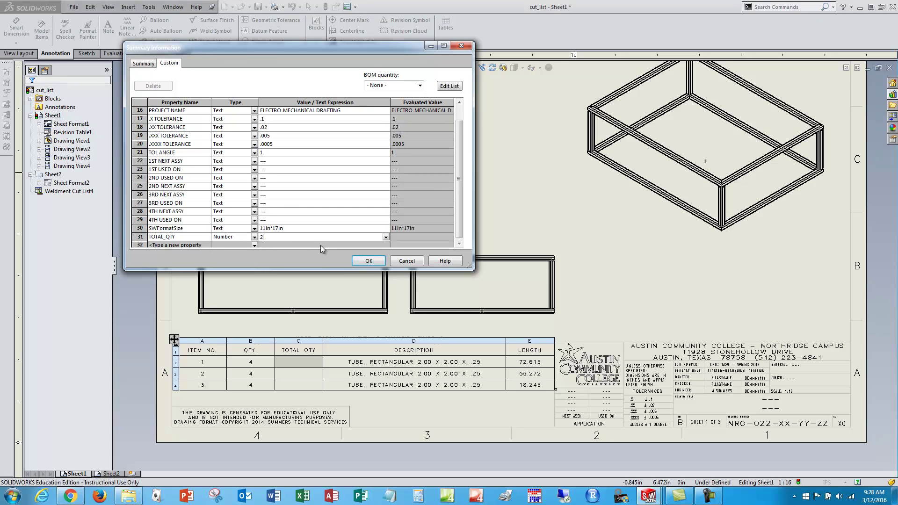
{"action": "left_click", "coordinate": [366, 261]}
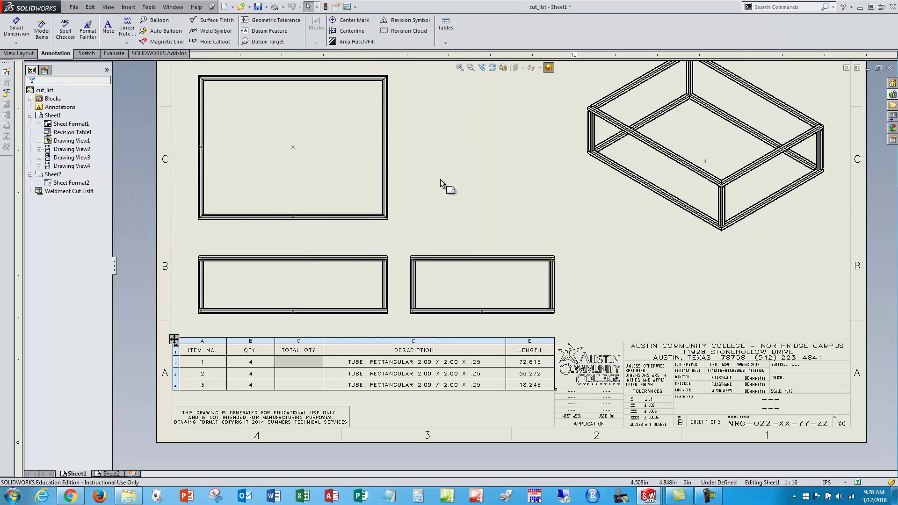
{"action": "left_click", "coordinate": [246, 264]}
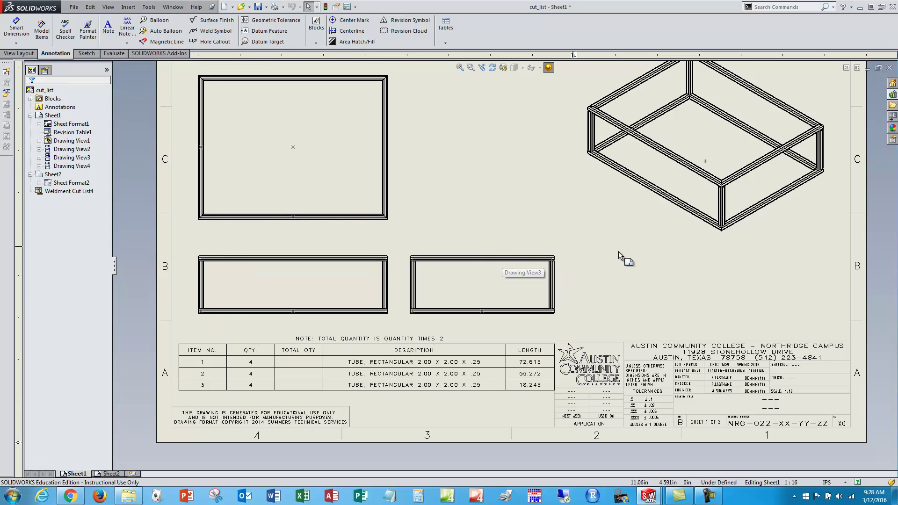
Give TOTAL QTY row 1 the equation TOTAL_QTY*B2, which shows 8.
{"action": "left_click", "coordinate": [300, 364]}
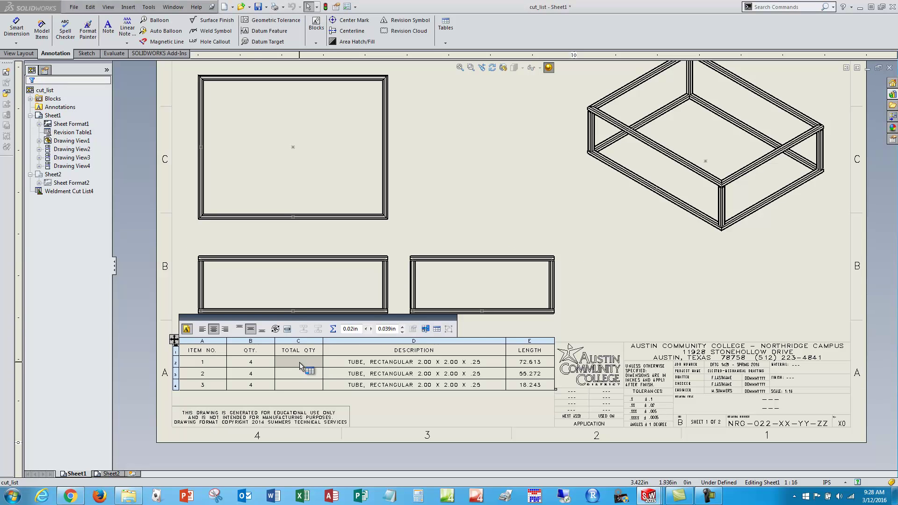
{"action": "left_click", "coordinate": [333, 329]}
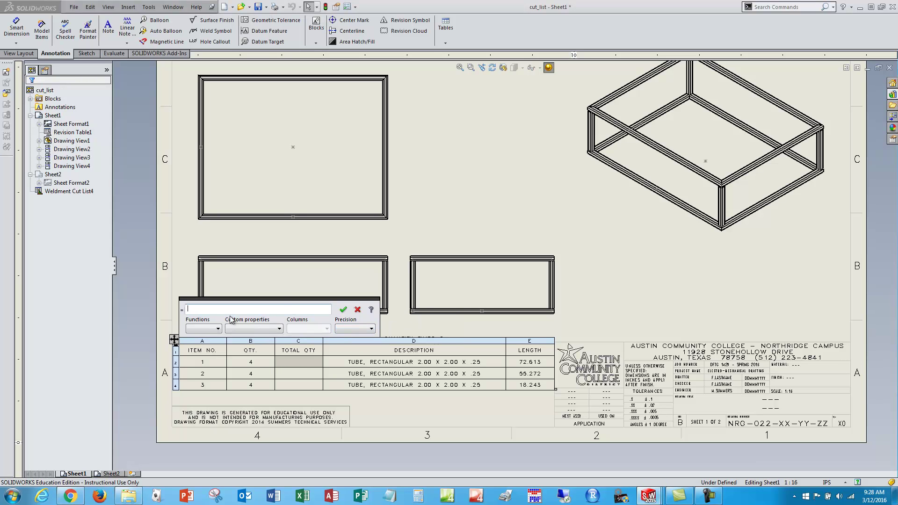
{"action": "left_click", "coordinate": [279, 329]}
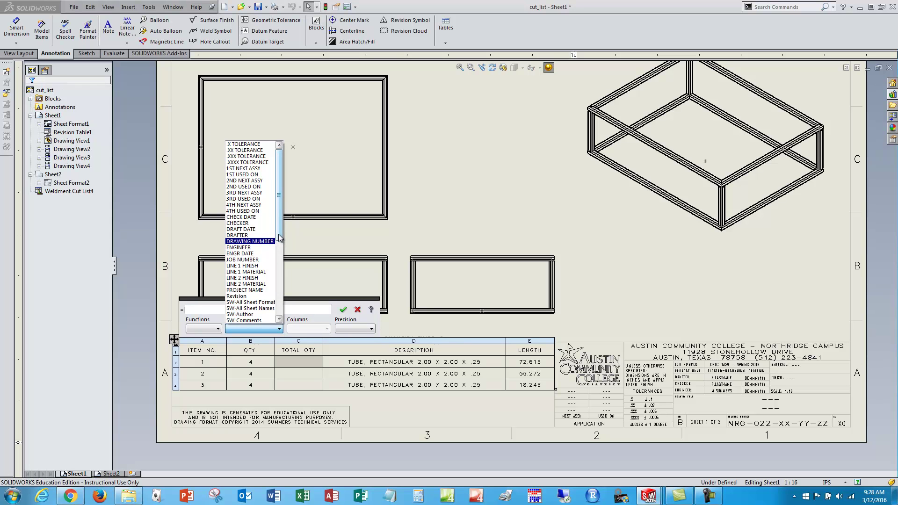
{"action": "left_click_drag", "start_coordinate": [278, 194], "coordinate": [277, 320]}
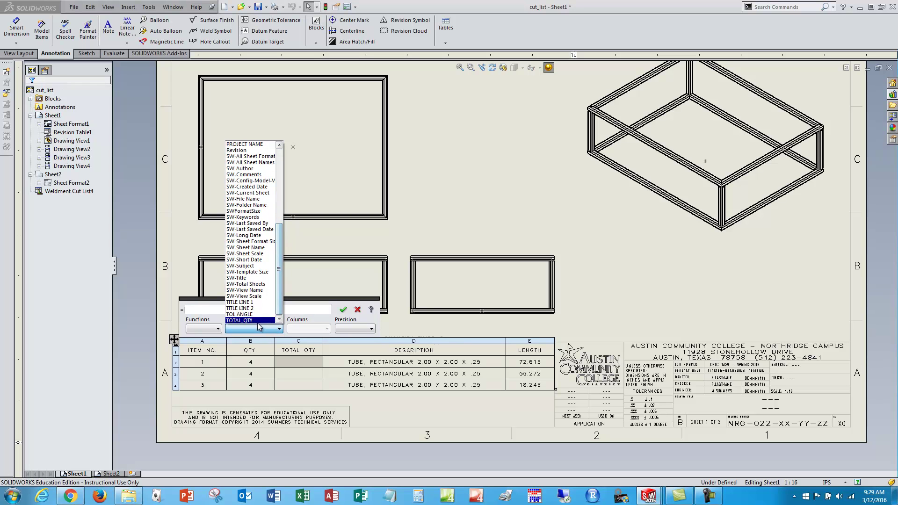
{"action": "left_click", "coordinate": [260, 321]}
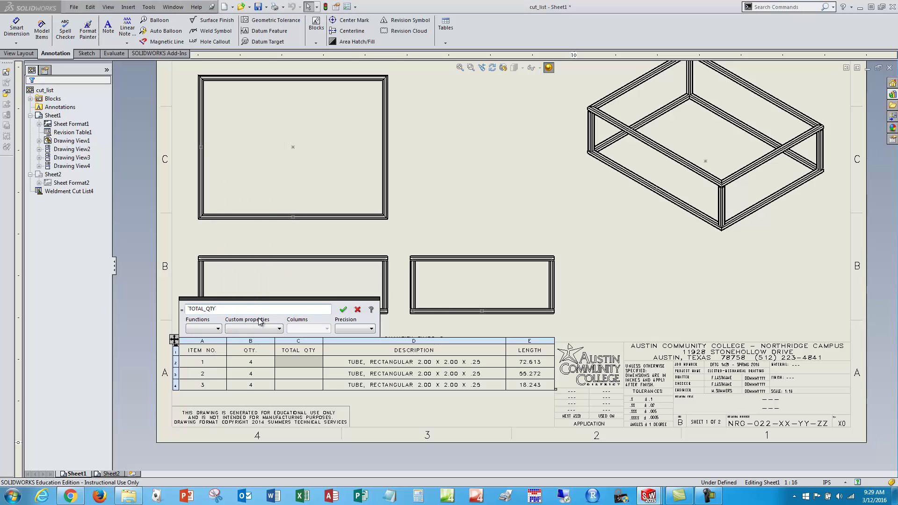
{"action": "type", "text": "*"}
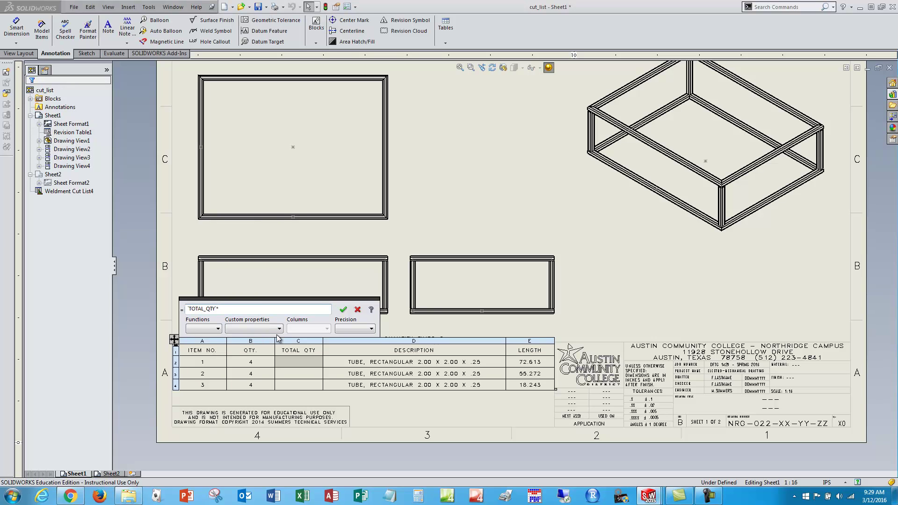
{"action": "left_click", "coordinate": [251, 362]}
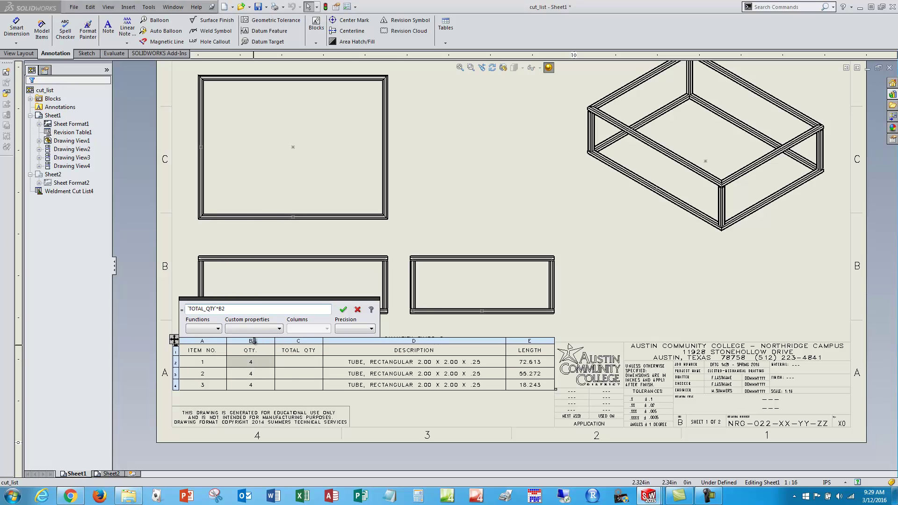
{"action": "left_click", "coordinate": [343, 309]}
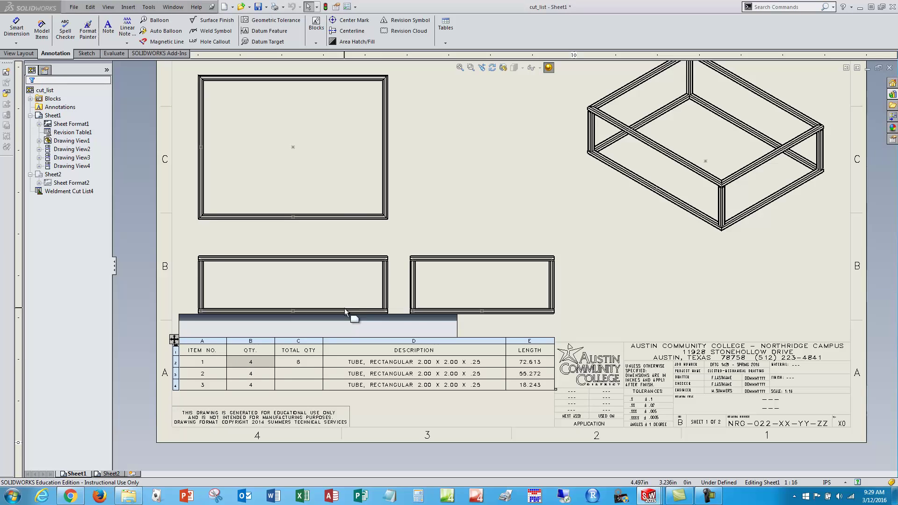
Enter the equation TOTAL_QTY*B3 in item 2's TOTAL QTY cell.
{"action": "left_click", "coordinate": [299, 376]}
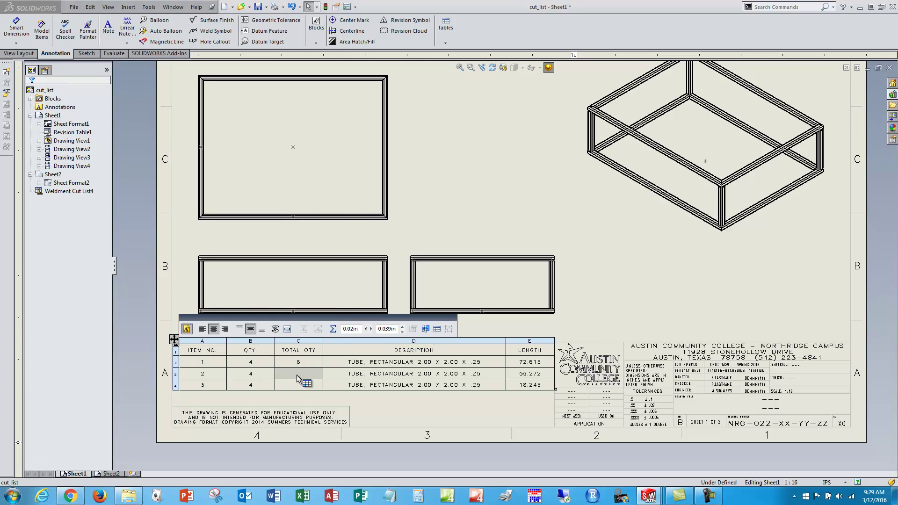
{"action": "left_click", "coordinate": [333, 329]}
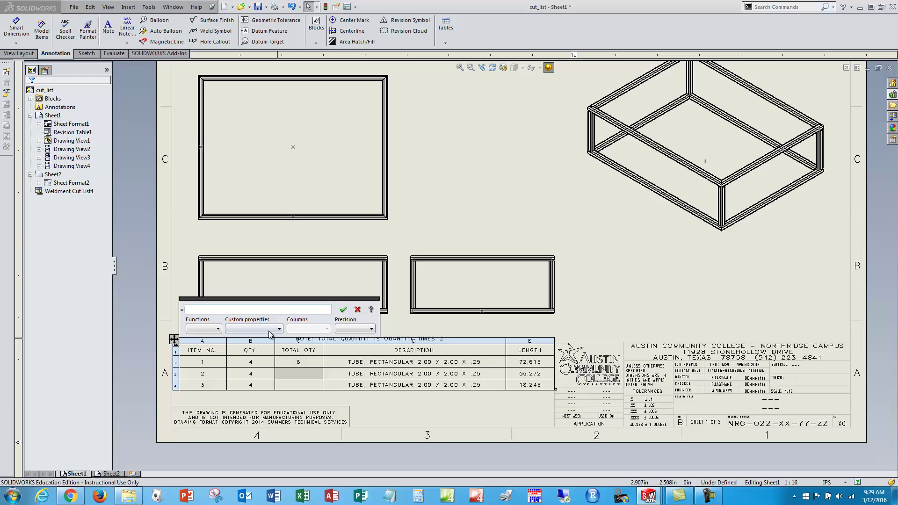
{"action": "left_click", "coordinate": [248, 329]}
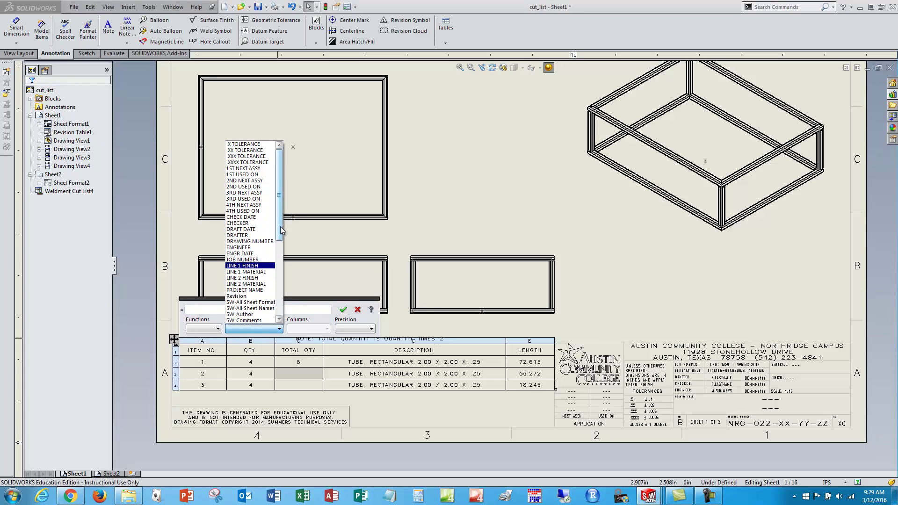
{"action": "scroll", "coordinate": [249, 313], "scroll_direction": "down", "scroll_amount": 8}
{"action": "left_click", "coordinate": [248, 320]}
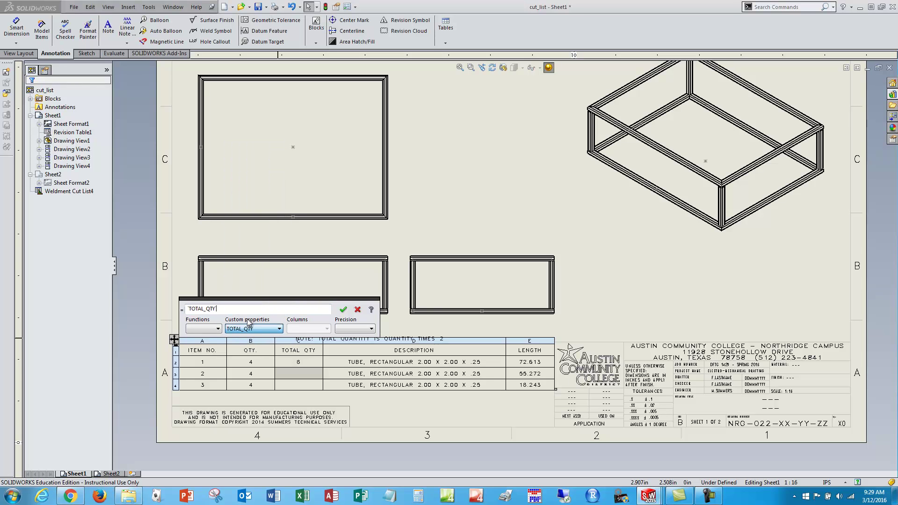
{"action": "type", "text": "*"}
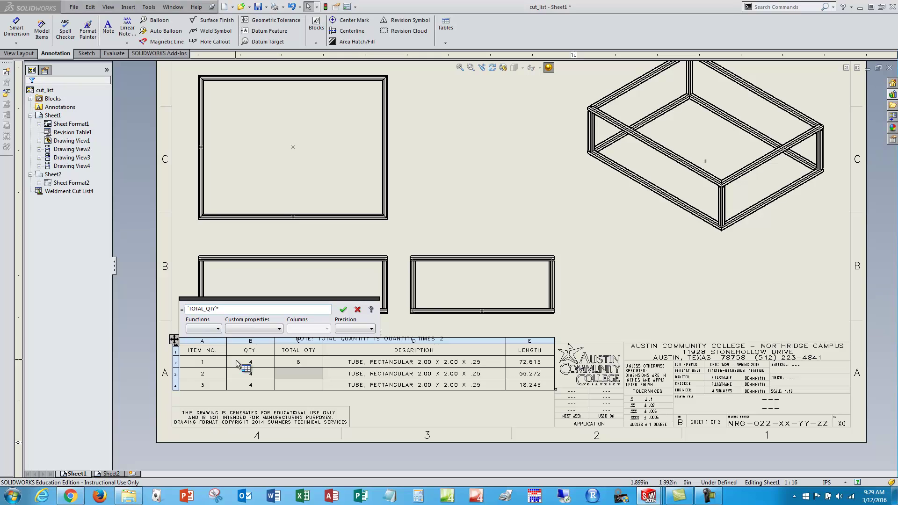
{"action": "left_click", "coordinate": [251, 373]}
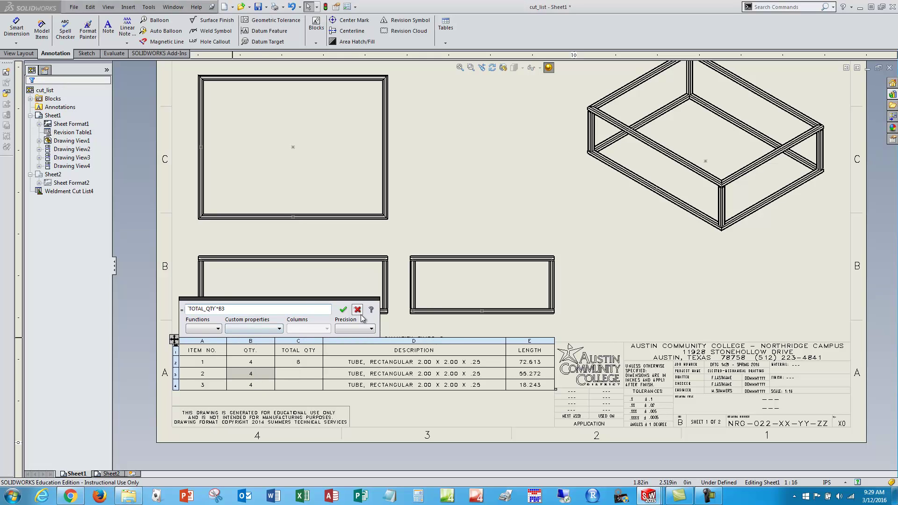
{"action": "left_click", "coordinate": [342, 309]}
Enter TOTAL_QTY*B4 in item 3's TOTAL QTY cell and finish editing the table.
{"action": "left_click", "coordinate": [303, 386]}
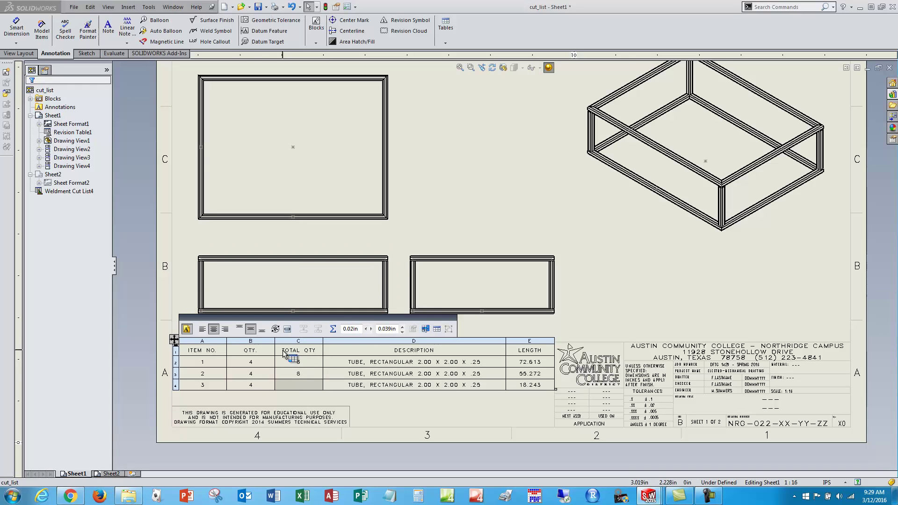
{"action": "left_click", "coordinate": [333, 329]}
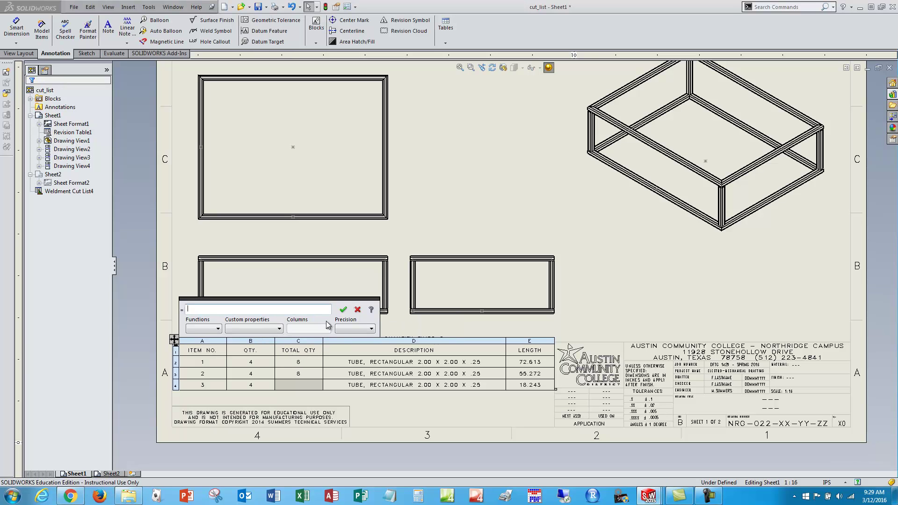
{"action": "left_click", "coordinate": [262, 330]}
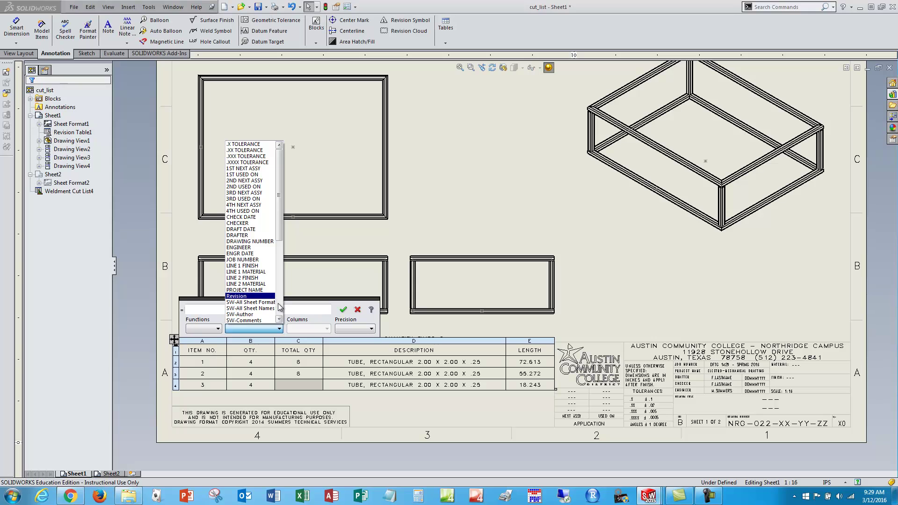
{"action": "scroll", "coordinate": [279, 306], "scroll_direction": "down", "scroll_amount": 5}
{"action": "left_click", "coordinate": [256, 318]}
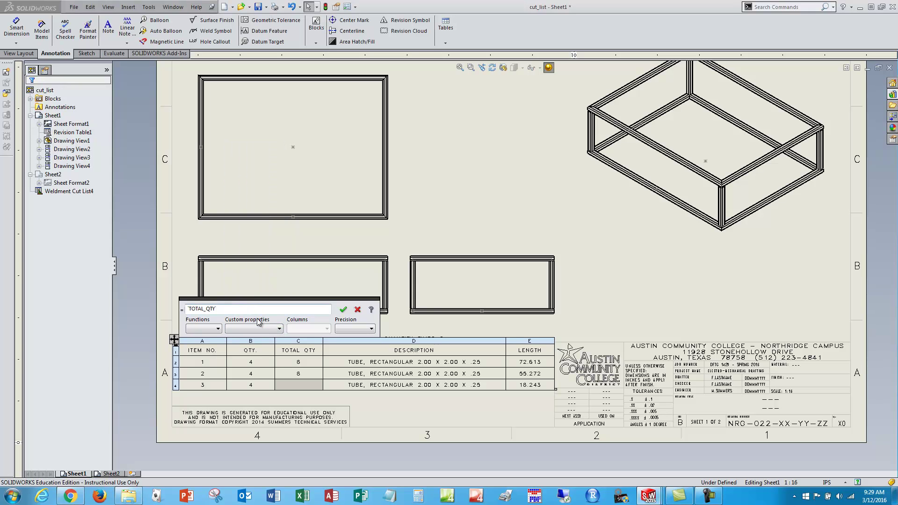
{"action": "type", "text": "*"}
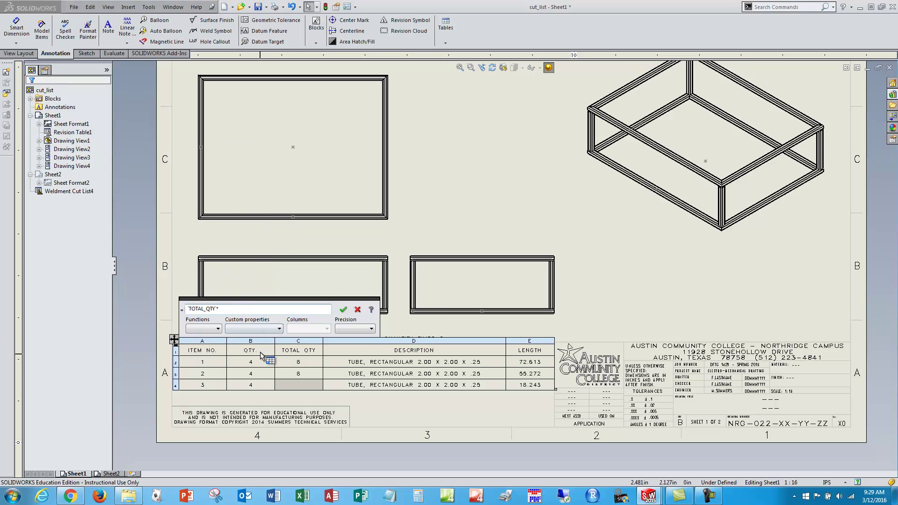
{"action": "left_click", "coordinate": [253, 385]}
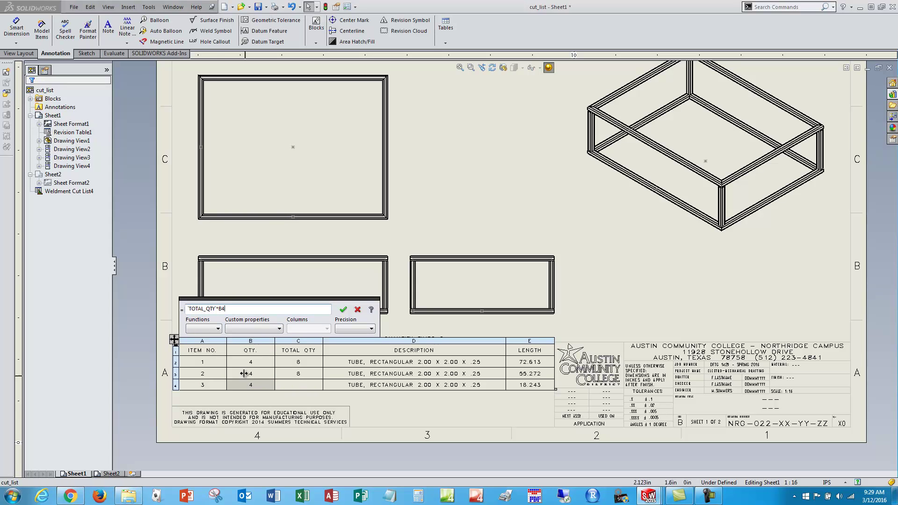
{"action": "left_click", "coordinate": [343, 309]}
{"action": "left_click", "coordinate": [466, 205]}
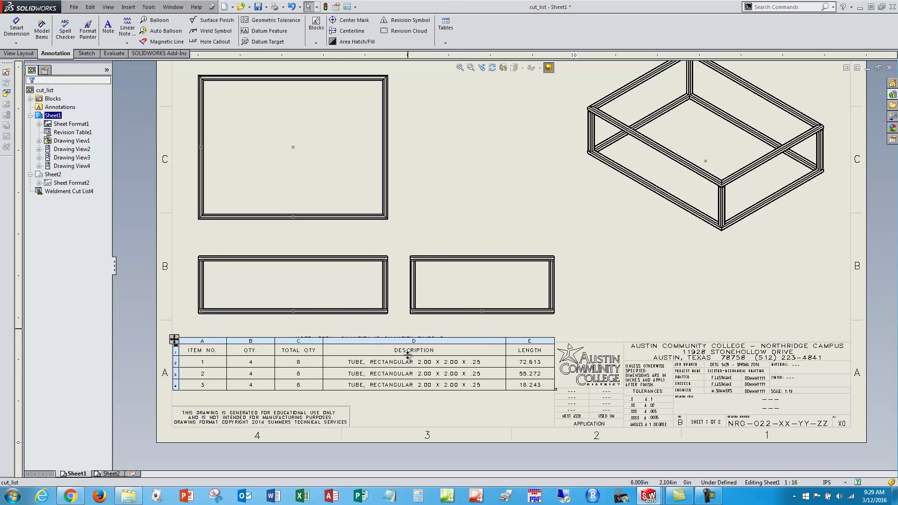
Replace the typed 2 ending the QUANTITY TIMES 2 note with a link to TOTAL_QTY.
{"action": "middle_click_drag", "start_coordinate": [408, 355], "coordinate": [337, 316]}
{"action": "scroll", "coordinate": [411, 234], "scroll_direction": "down", "scroll_amount": 2}
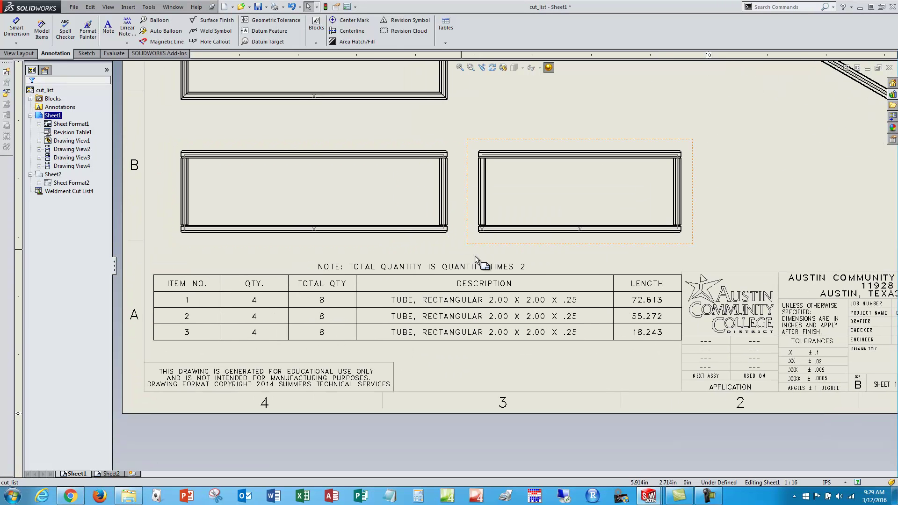
{"action": "double_click", "coordinate": [523, 268]}
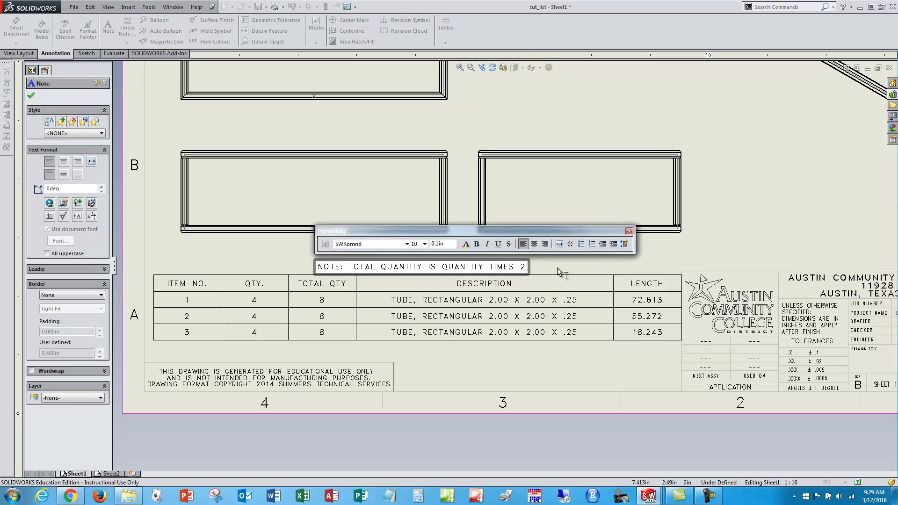
{"action": "key", "text": "BackSpace"}
{"action": "left_click", "coordinate": [64, 204]}
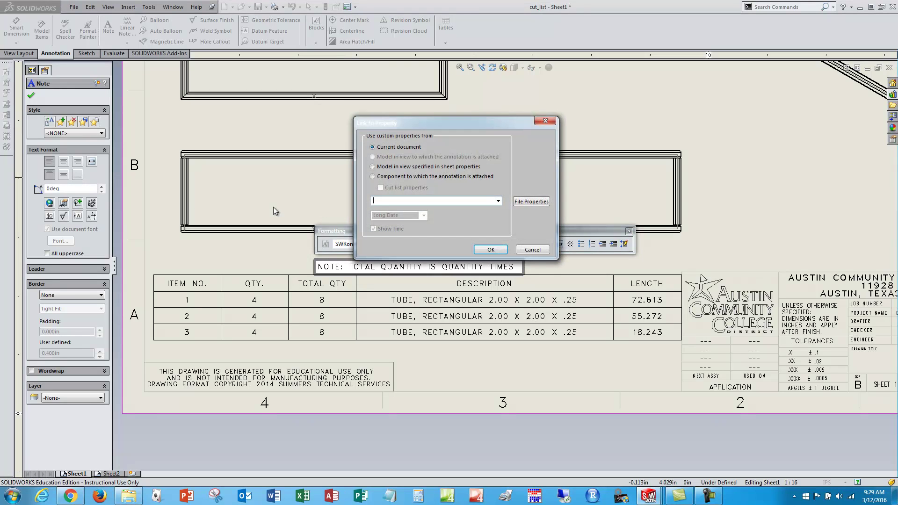
{"action": "left_click", "coordinate": [498, 201]}
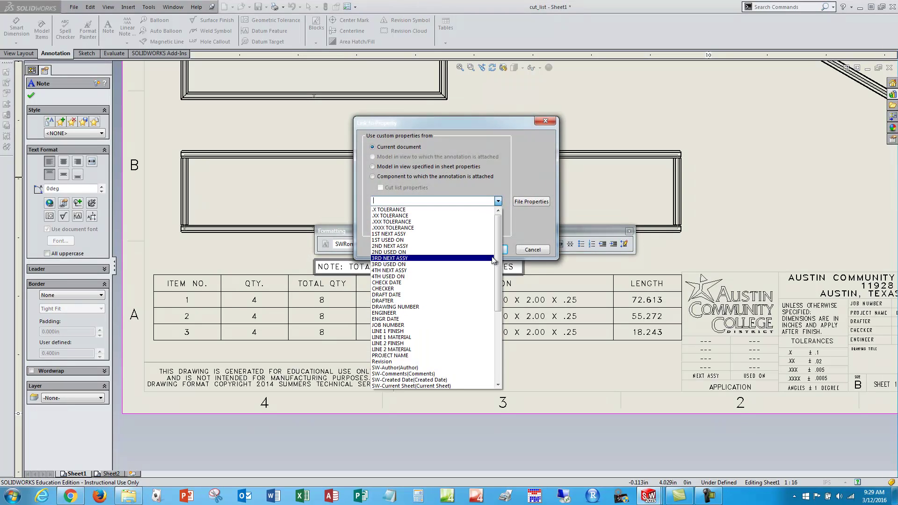
{"action": "scroll", "coordinate": [468, 304], "scroll_direction": "down", "scroll_amount": 5}
{"action": "left_click", "coordinate": [414, 386]}
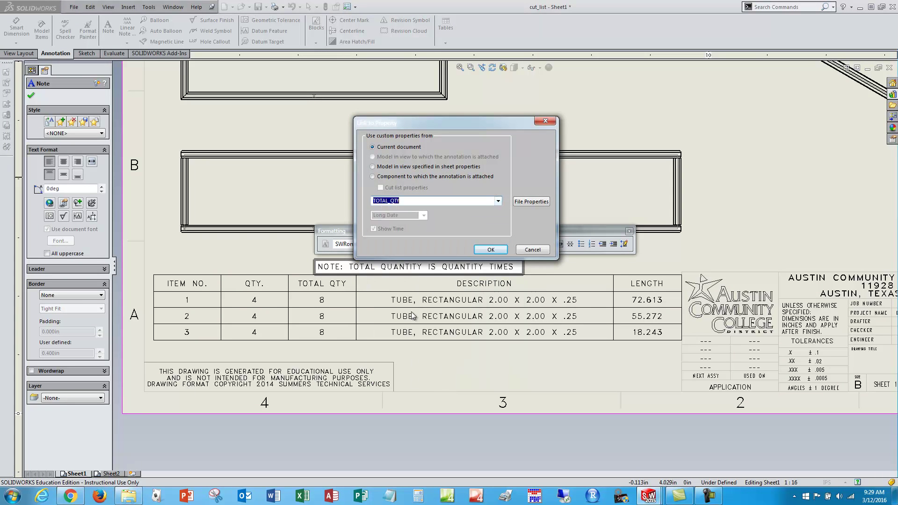
{"action": "left_click", "coordinate": [489, 250]}
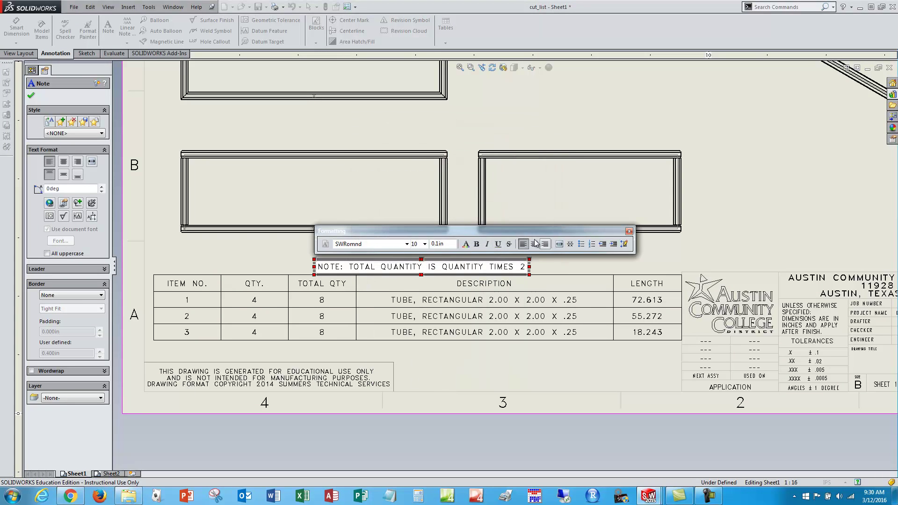
{"action": "left_click", "coordinate": [719, 233]}
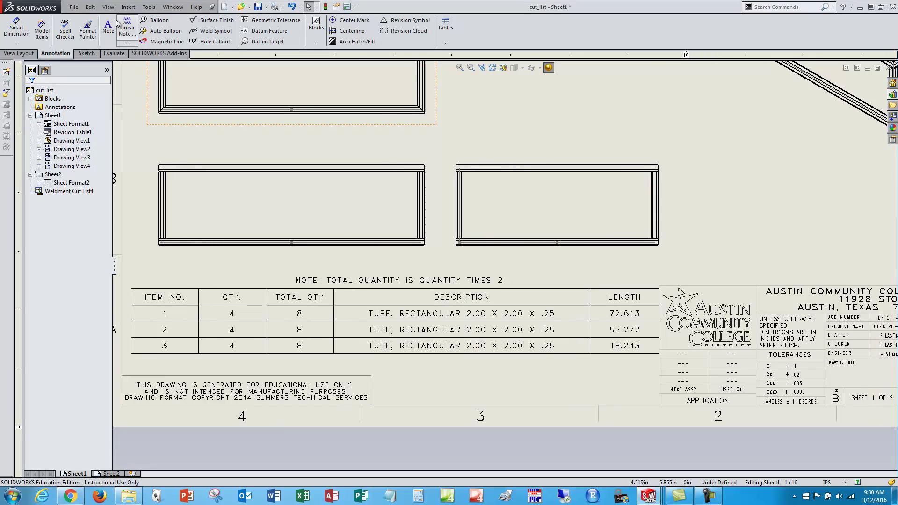
Change TOTAL_QTY to 3 and rebuild so totals read 12 and the note says TIMES 3.
{"action": "left_click", "coordinate": [74, 7]}
{"action": "left_click", "coordinate": [97, 174]}
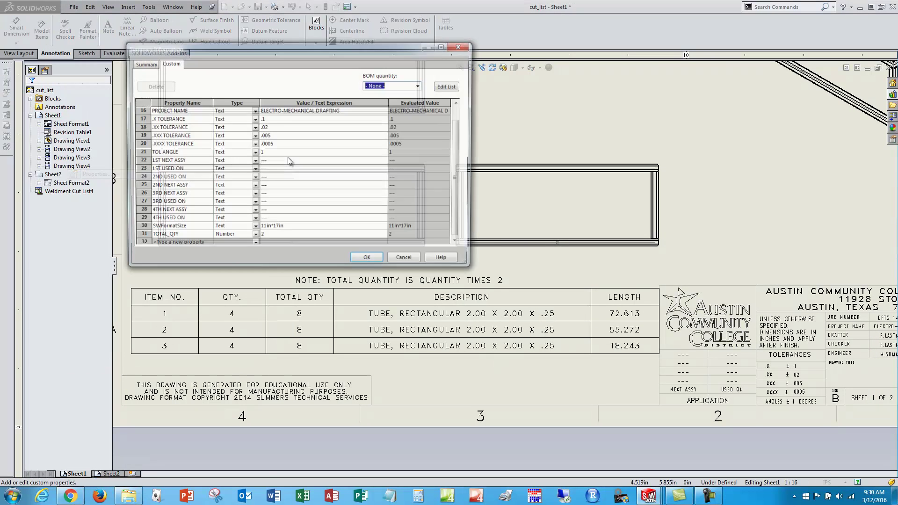
{"action": "left_click", "coordinate": [269, 237]}
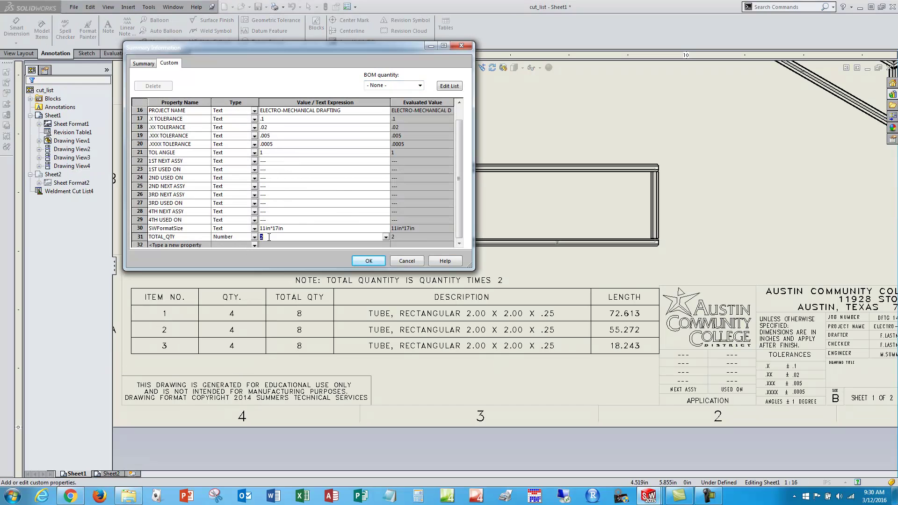
{"action": "type", "text": "3"}
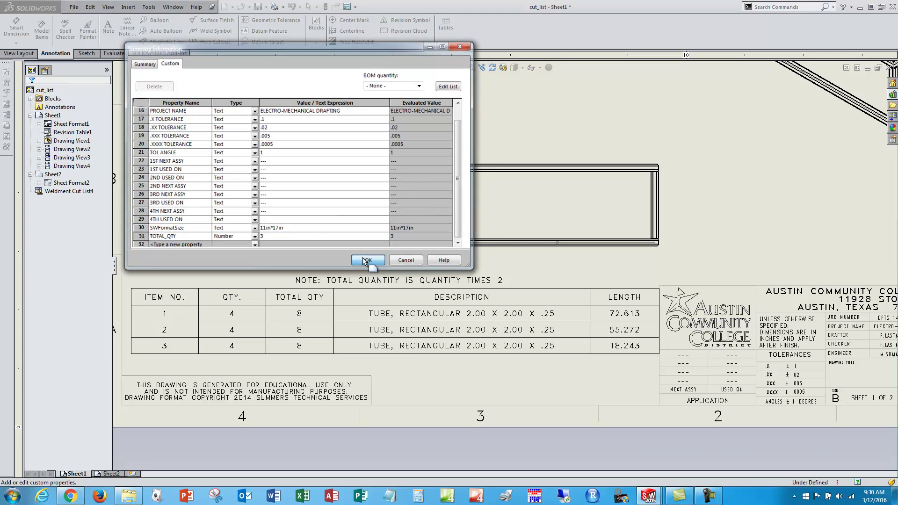
{"action": "left_click", "coordinate": [368, 261]}
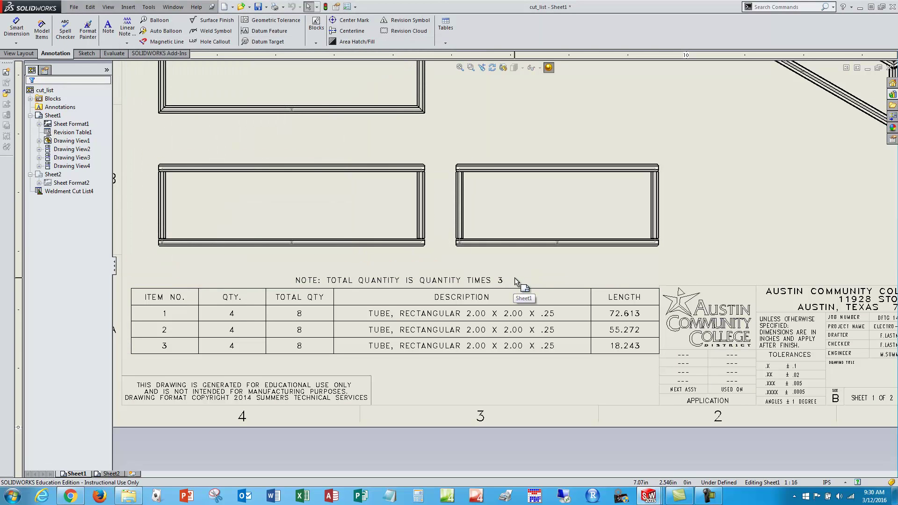
{"action": "left_click", "coordinate": [325, 6]}
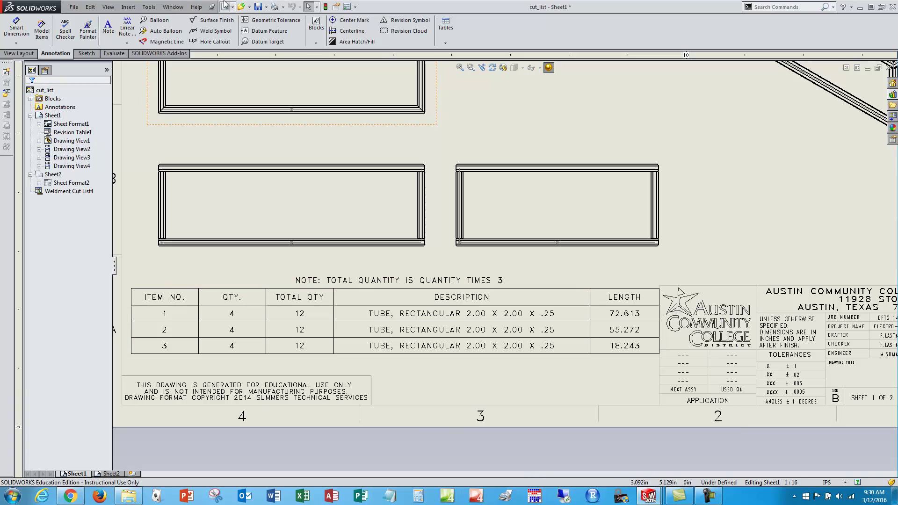
{"action": "left_click", "coordinate": [173, 7]}
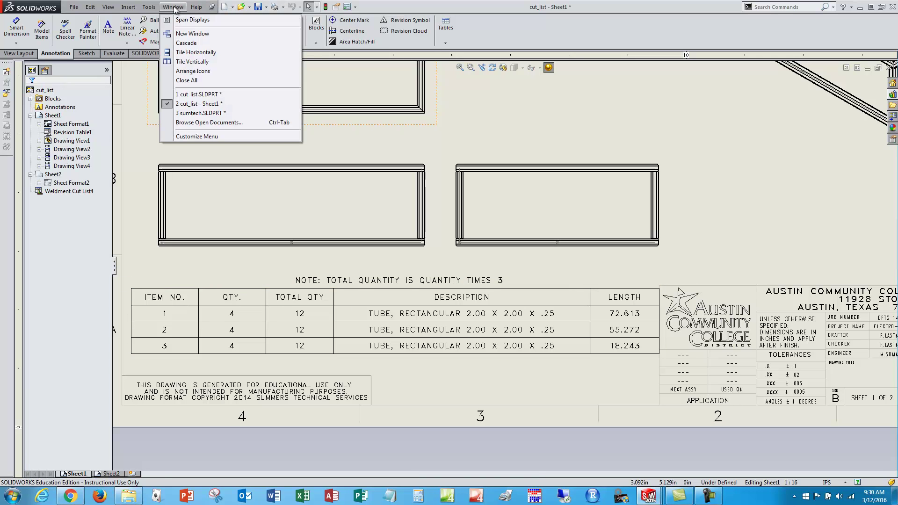
Switch from the cut_list drawing to the sumtech.SLDPRT part window.
{"action": "left_click", "coordinate": [198, 114]}
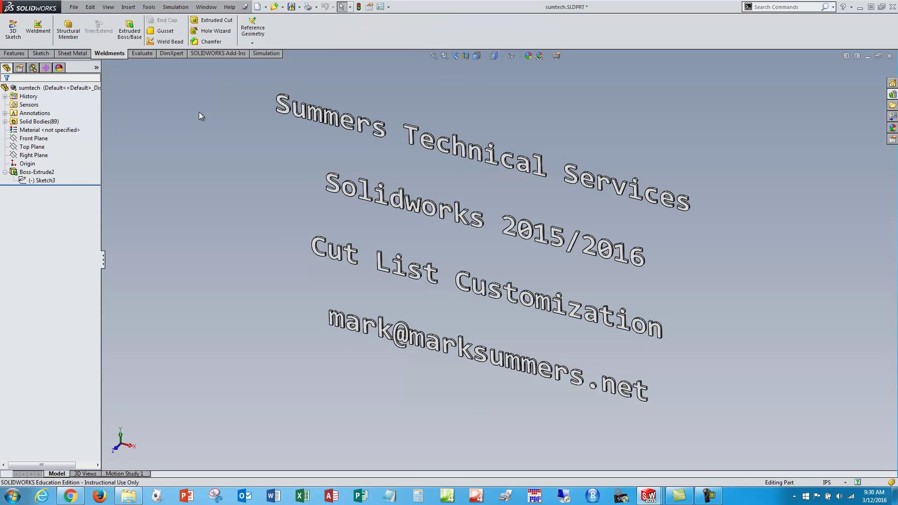